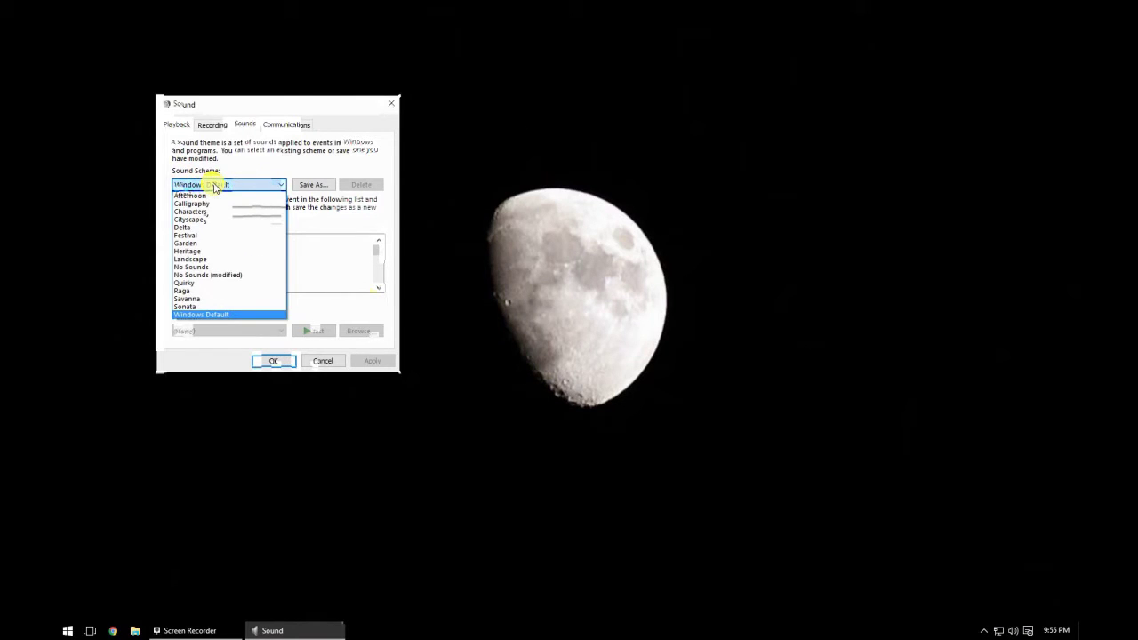
Set the Windows sound scheme to No Sounds and apply it.
left_click(203, 268)
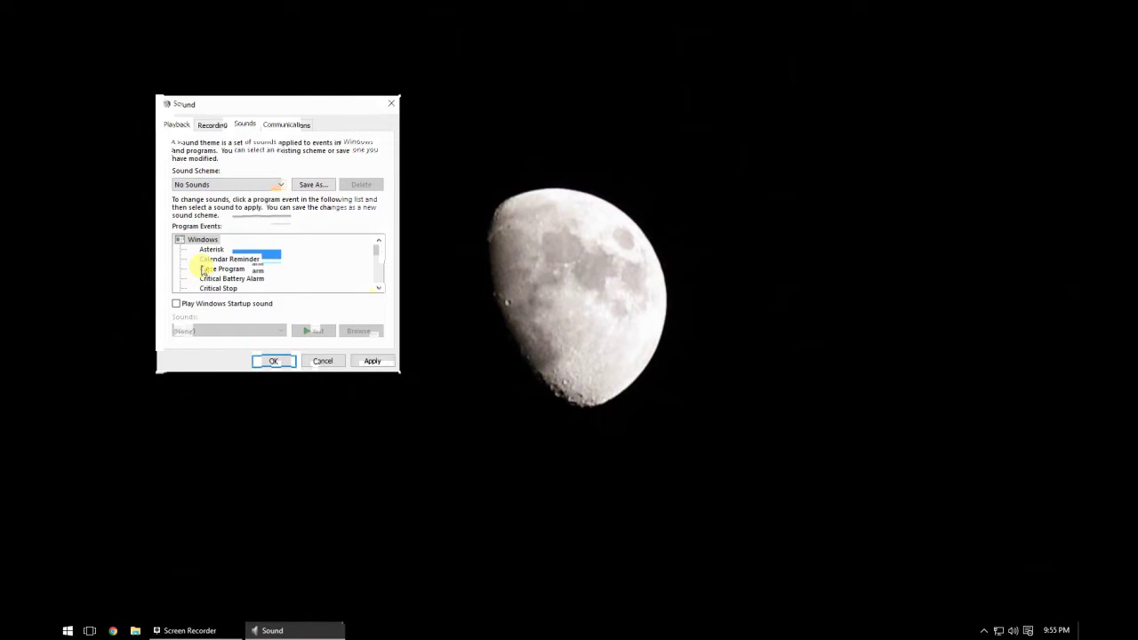
left_click(373, 360)
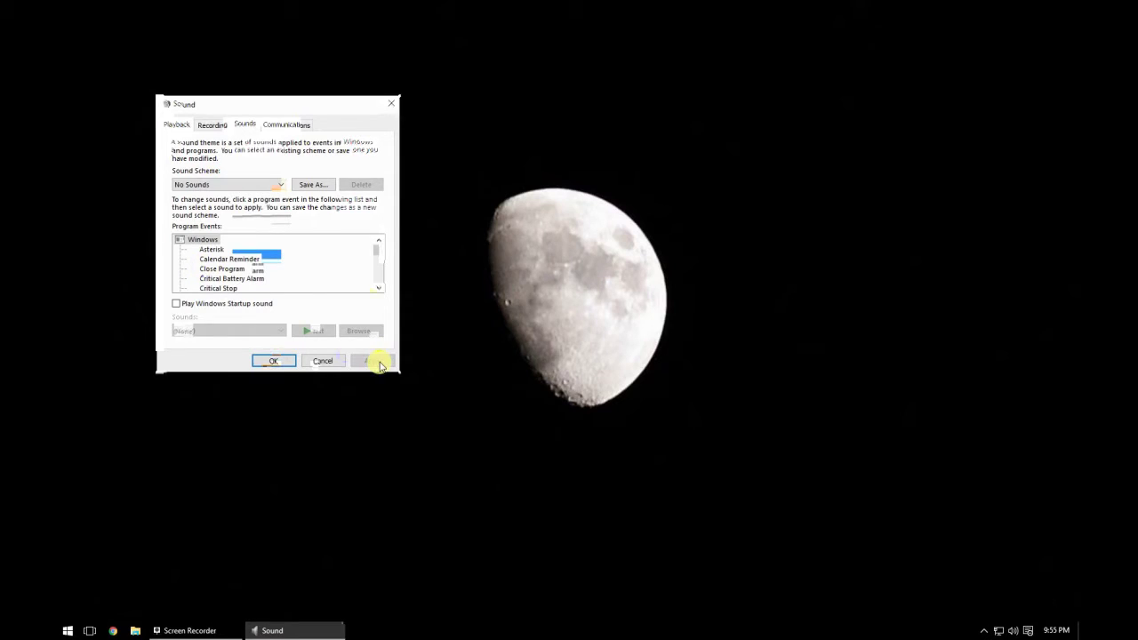
Set the Microphone Boost of the default recording microphone to 0.0 dB and confirm its properties.
left_click(213, 126)
left_click(224, 171)
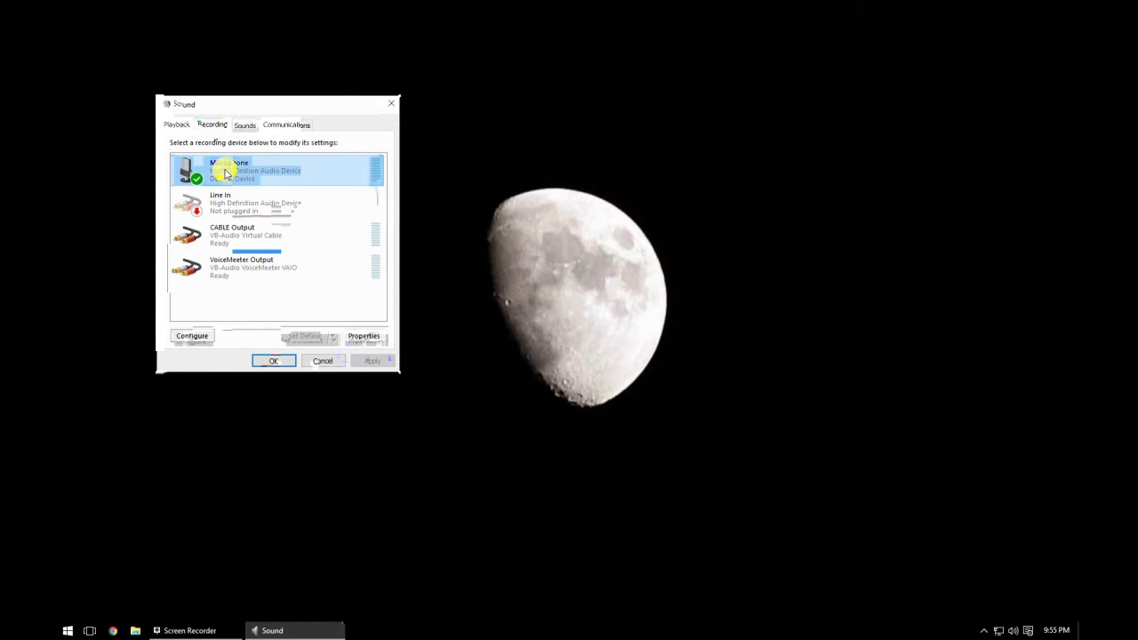
right_click(224, 173)
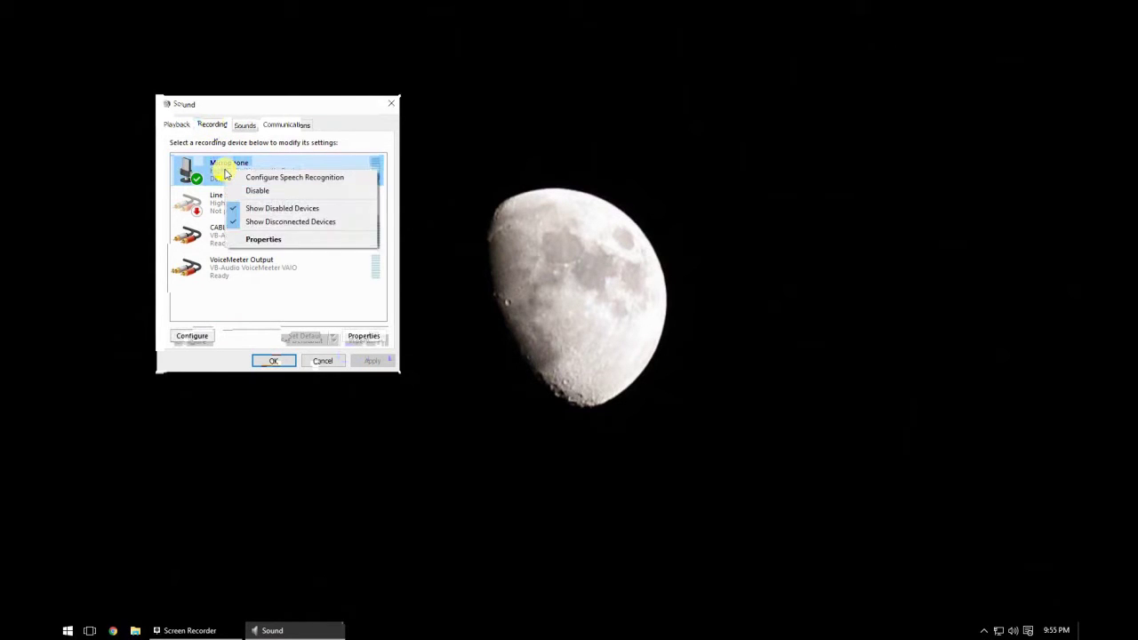
left_click(267, 240)
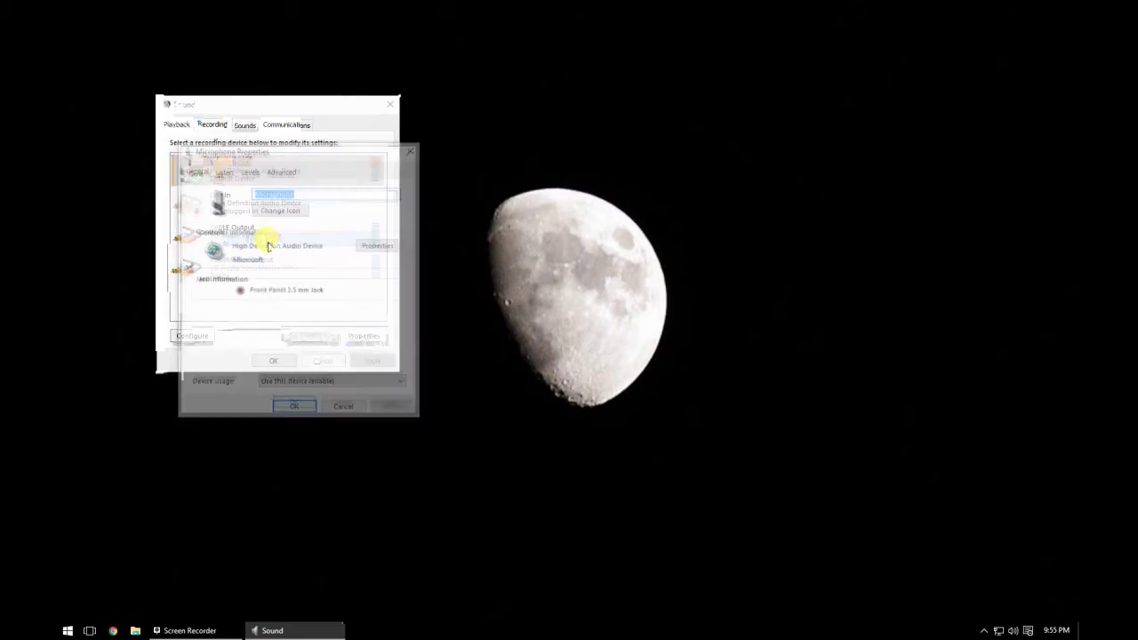
left_click(255, 173)
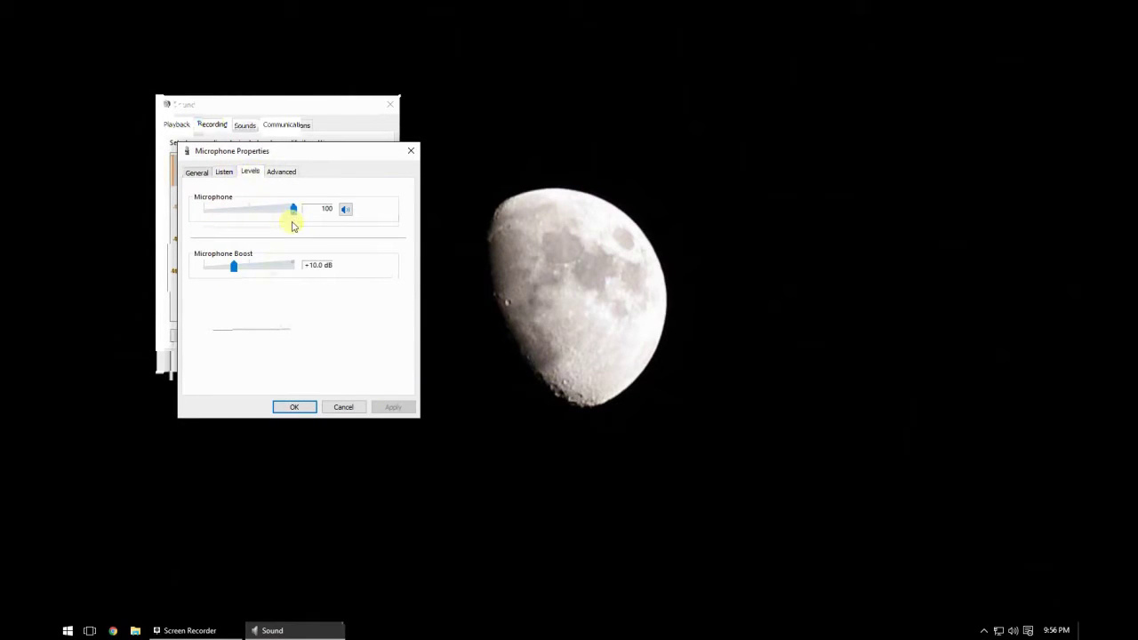
left_click_drag(235, 269, 217, 270)
left_click(298, 404)
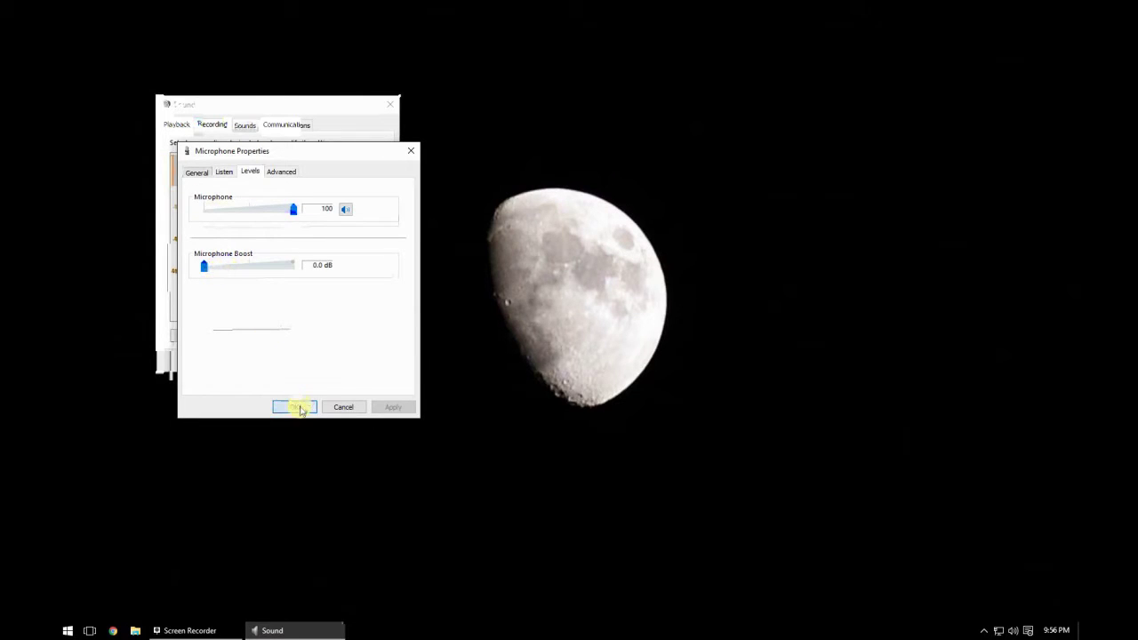
Lower the Headphones playback level to about 25, confirm it, and close the Sound settings.
left_click(174, 124)
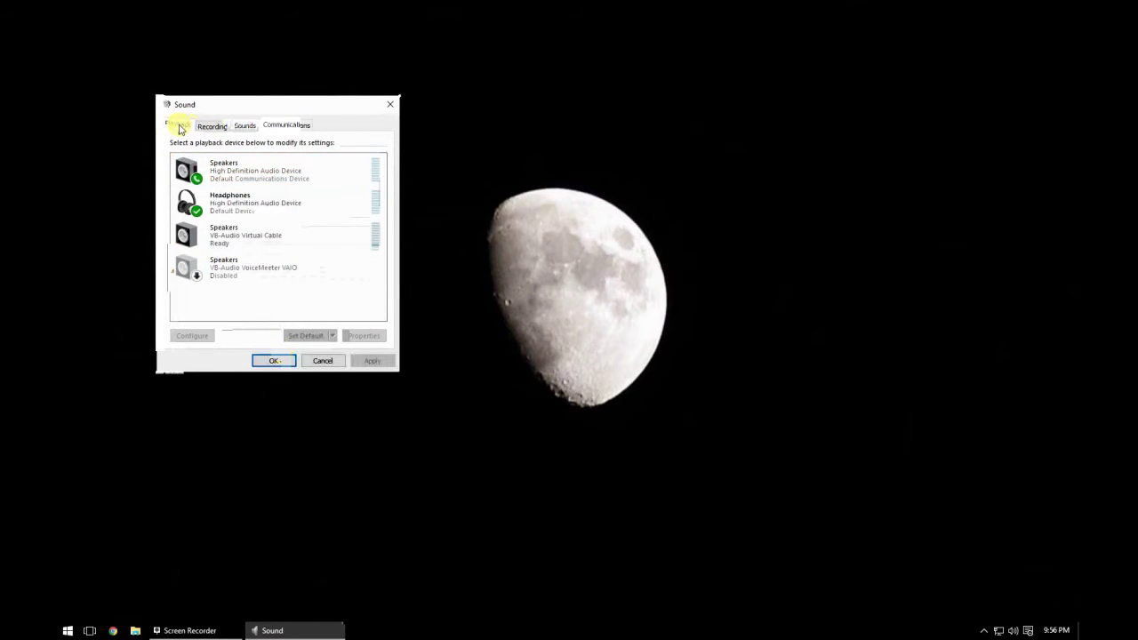
left_click(237, 206)
right_click(237, 208)
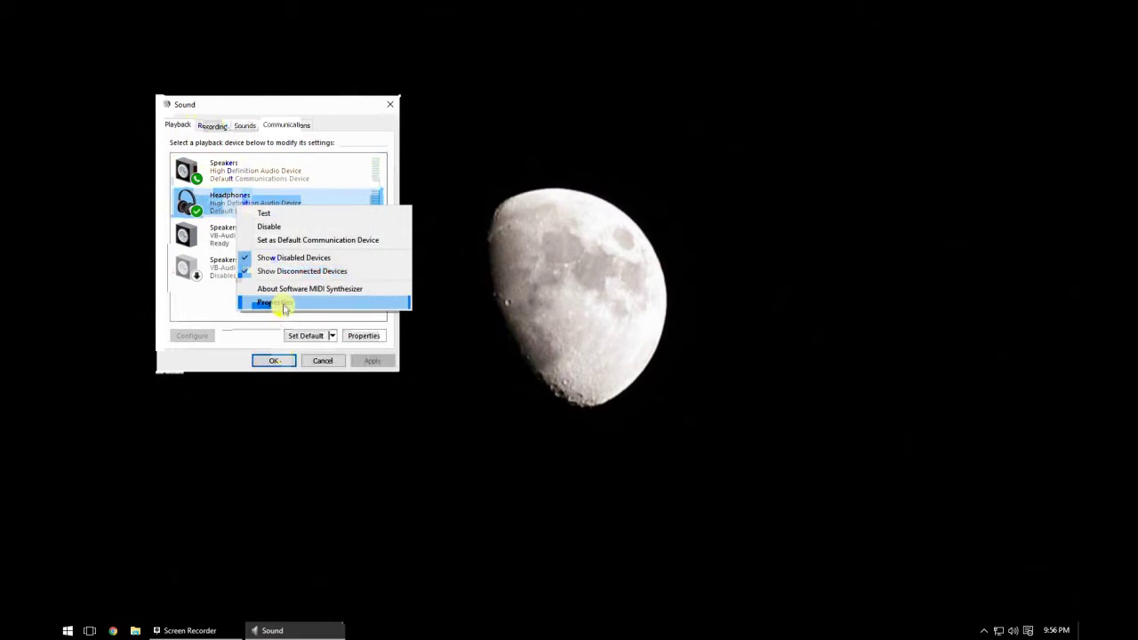
left_click(282, 302)
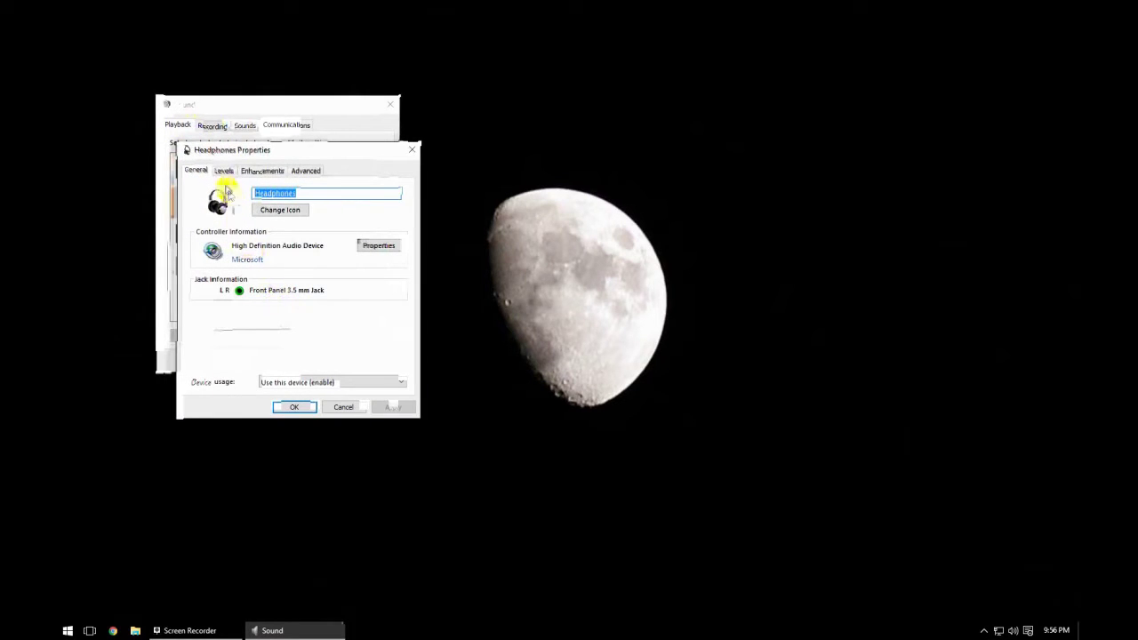
left_click(224, 170)
left_click_drag(292, 209, 233, 221)
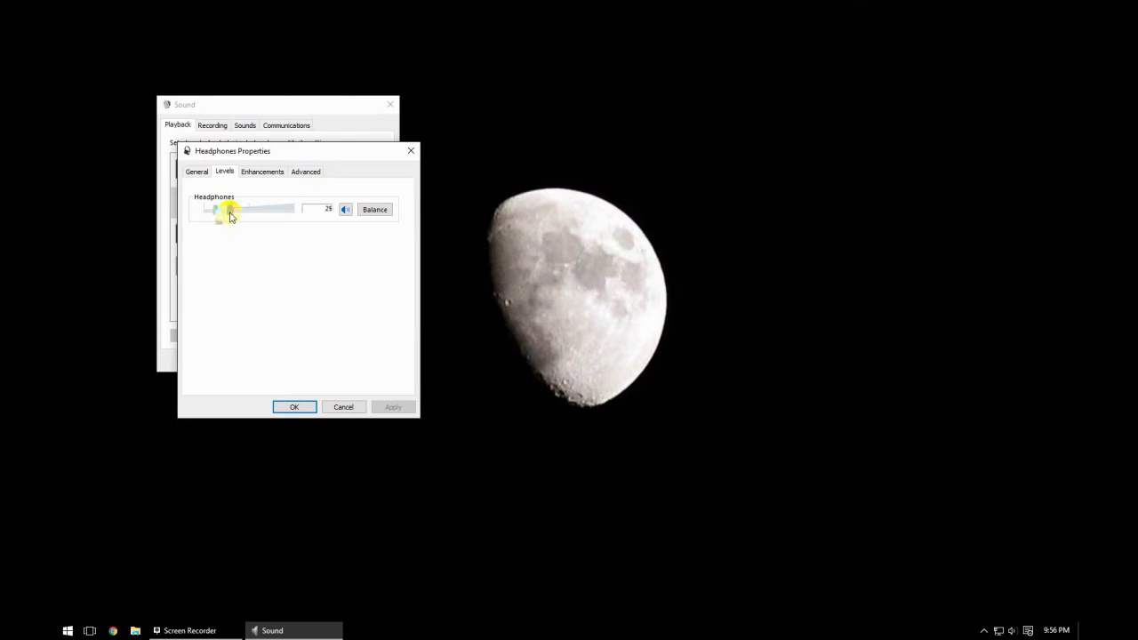
left_click(296, 405)
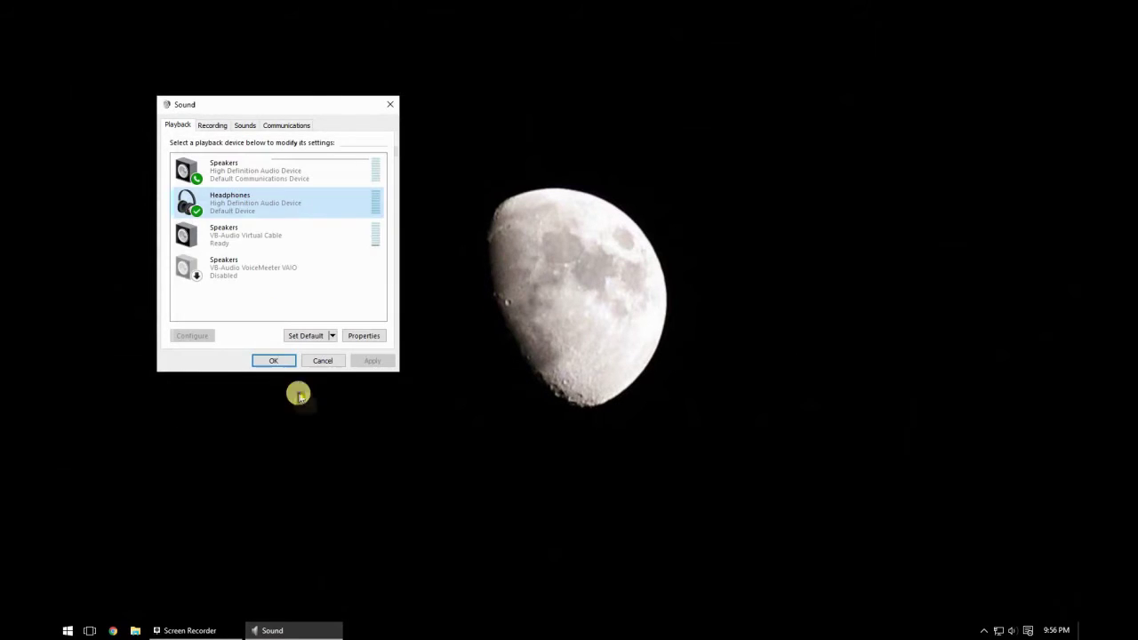
left_click(273, 361)
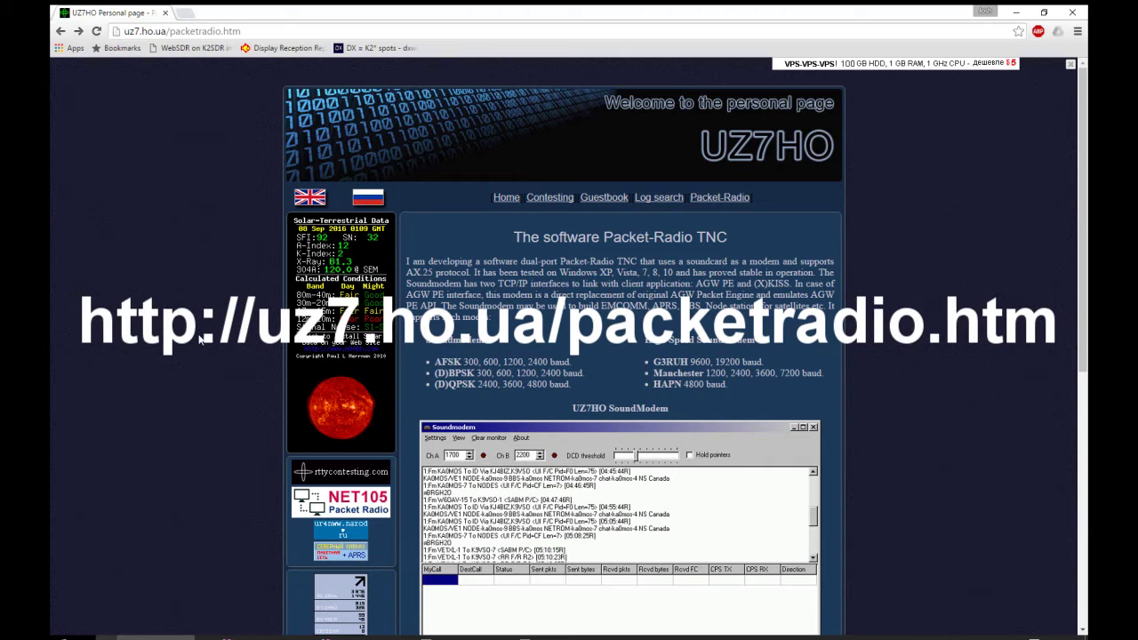
Download soundmodem95.zip from the UZ7HO packet radio page into the HAM RADIO documents folder.
scroll(226, 343, "down", 4)
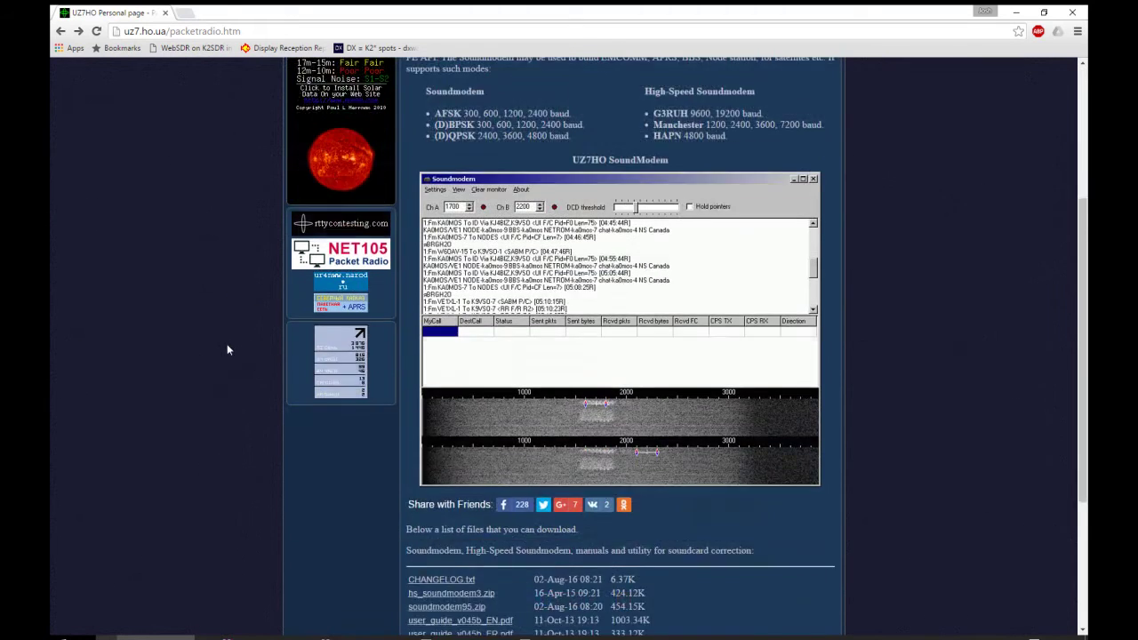
scroll(516, 345, "down", 1)
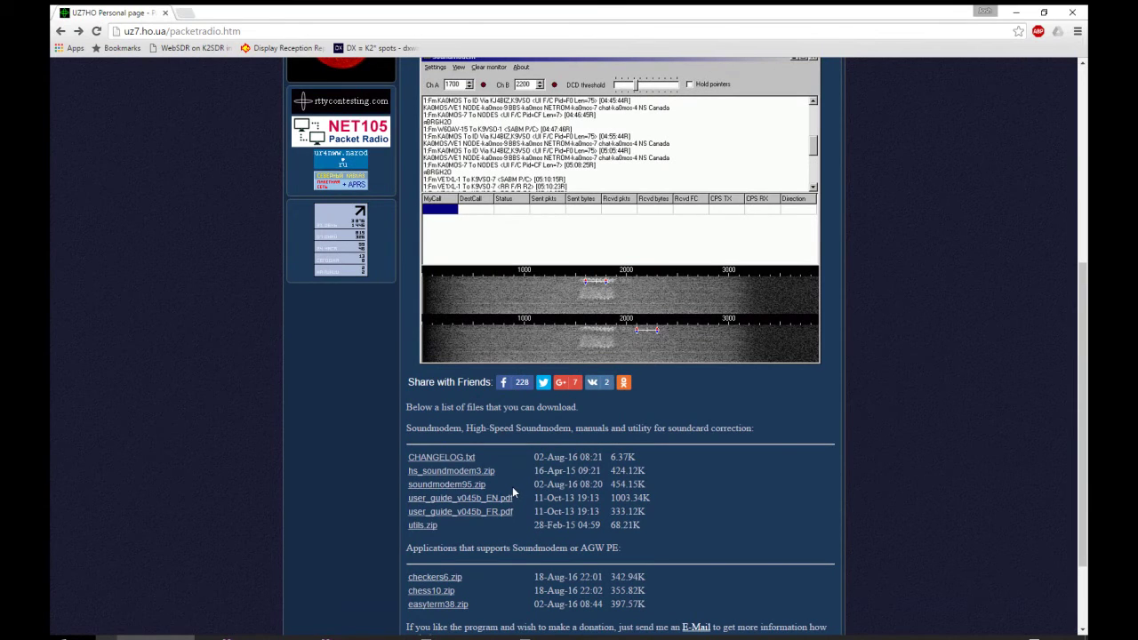
left_click(455, 485)
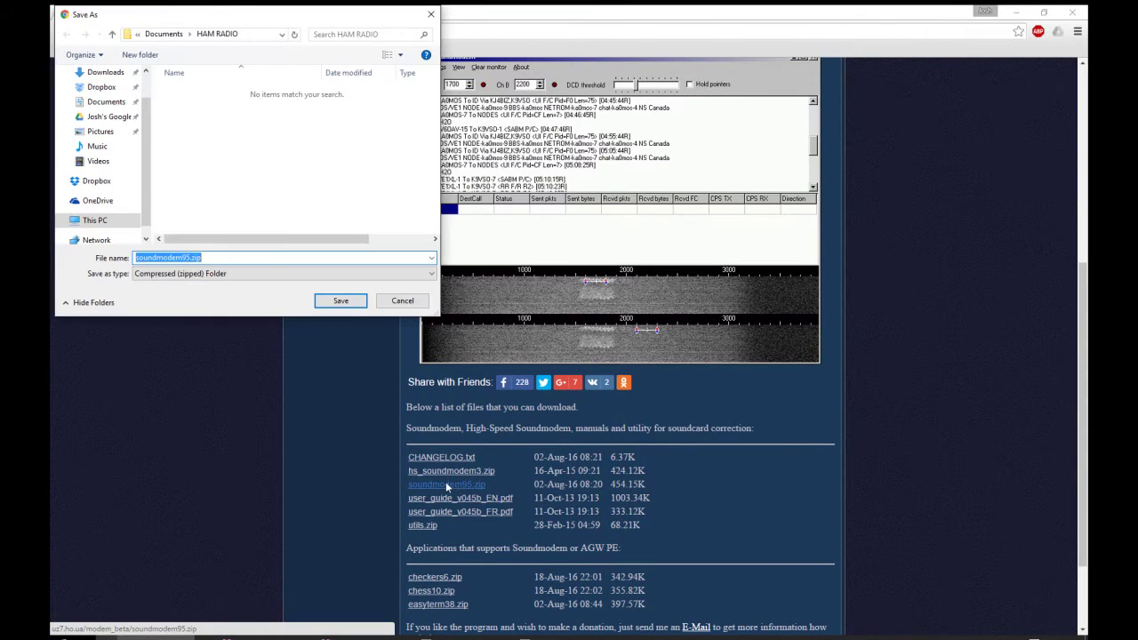
left_click(341, 301)
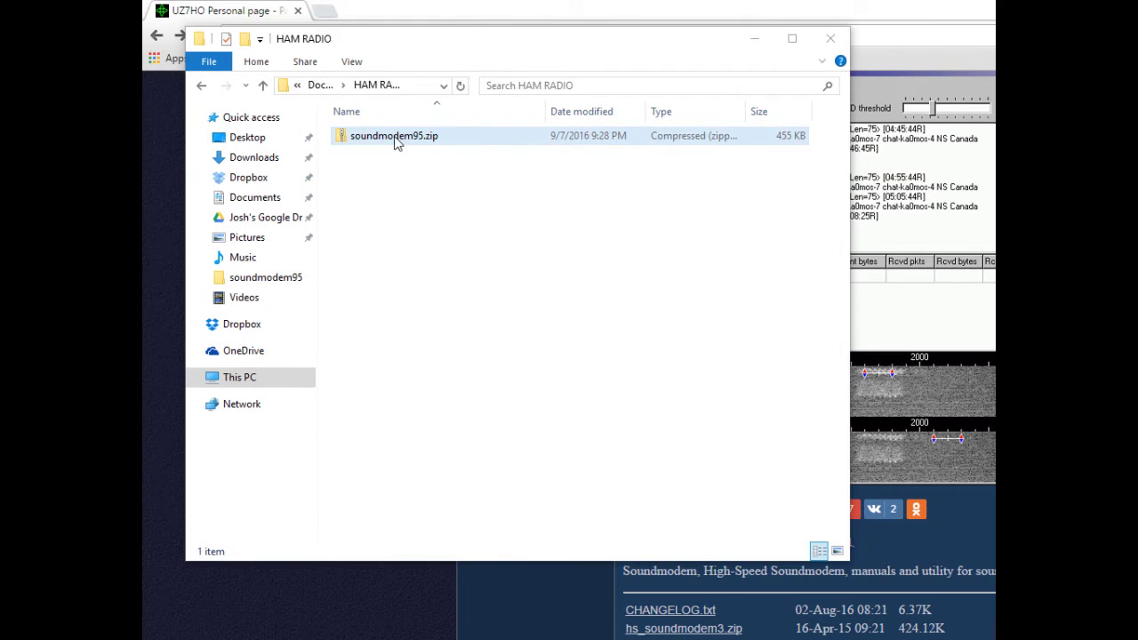
Extract soundmodem95.zip into a soundmodem95 folder inside HAM RADIO.
left_click(396, 141)
right_click(397, 144)
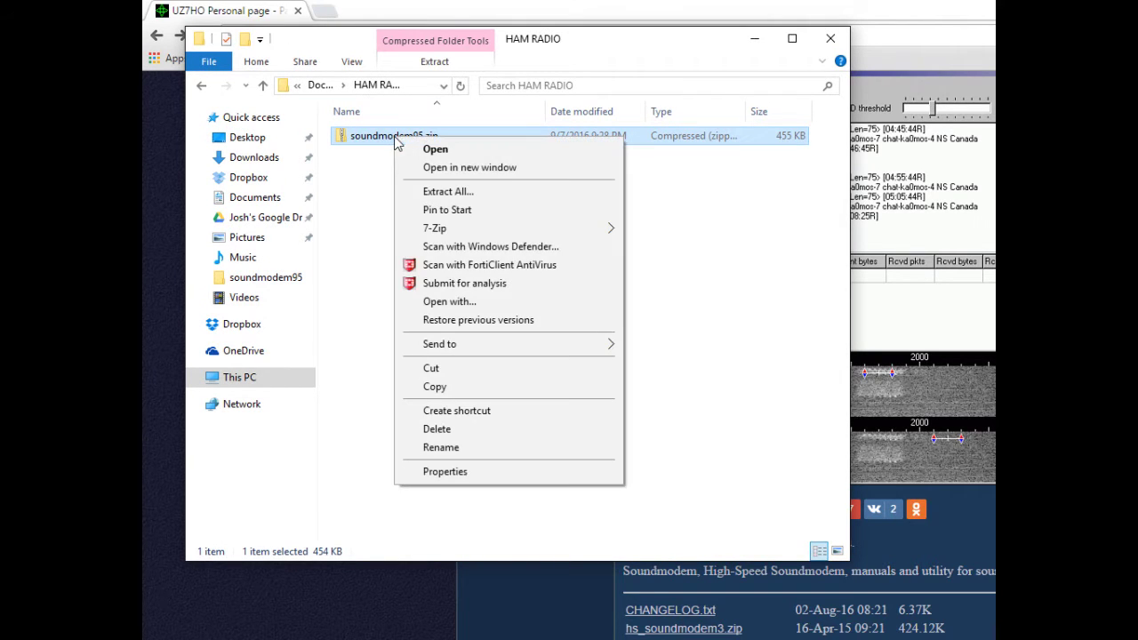
left_click(461, 190)
left_click_drag(771, 249, 555, 180)
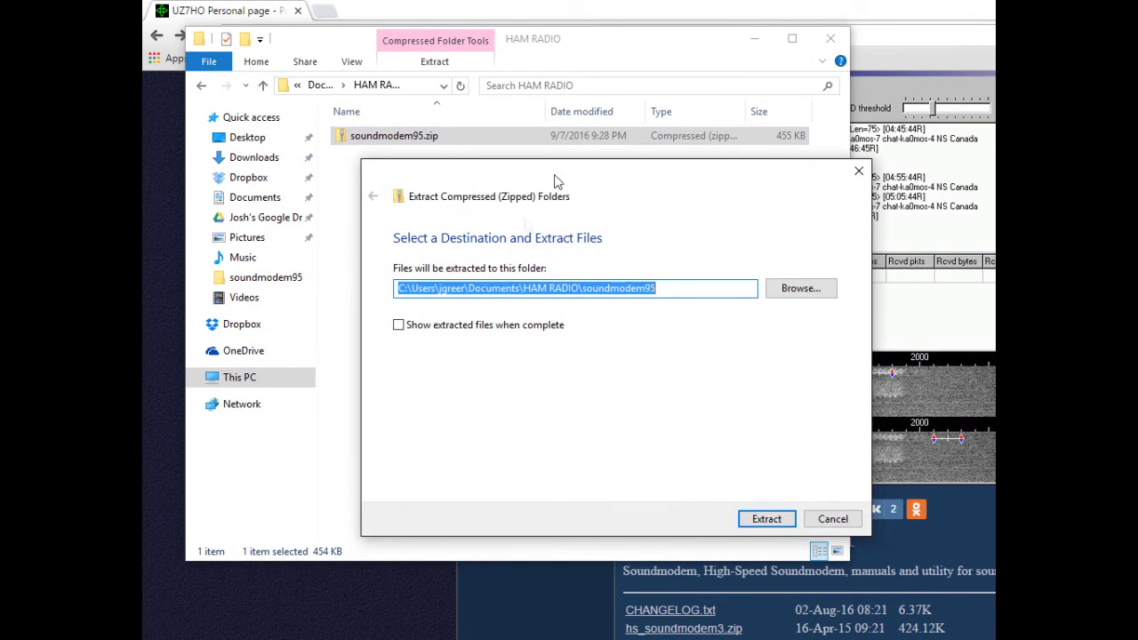
left_click(758, 525)
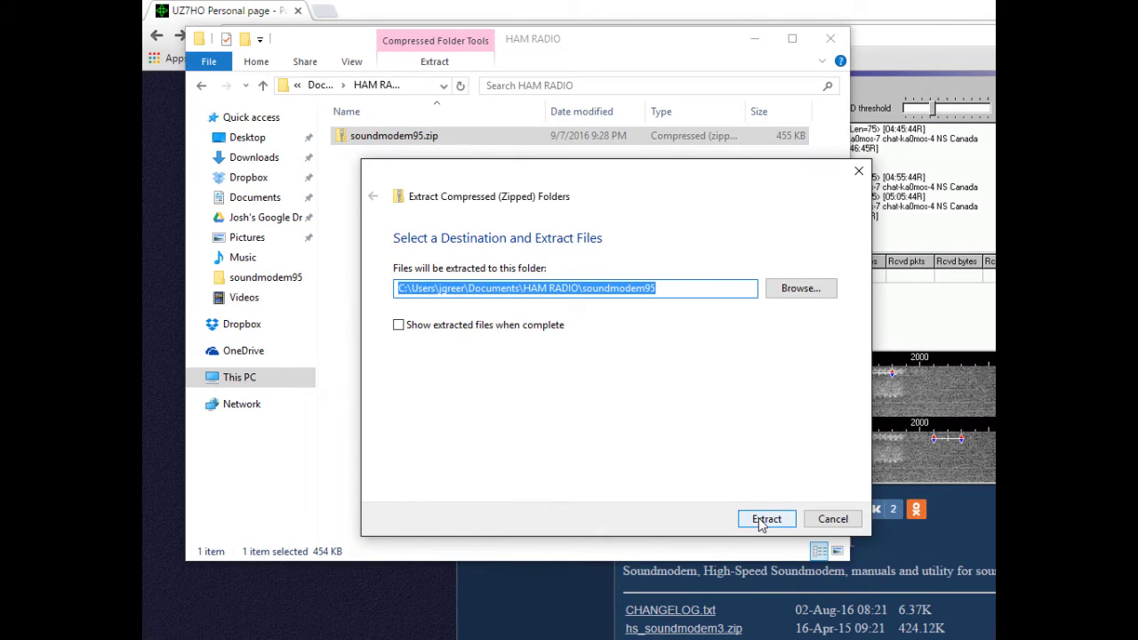
left_click(761, 522)
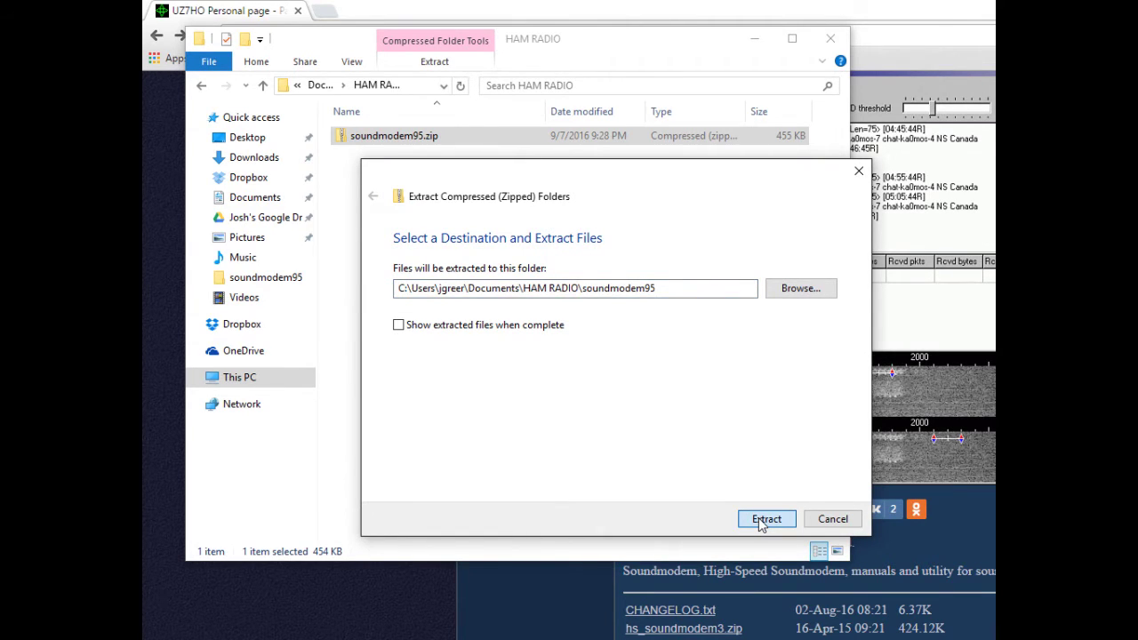
Run soundmodem.exe from the extracted soundmodem95 folder and reposition its window.
left_click(380, 140)
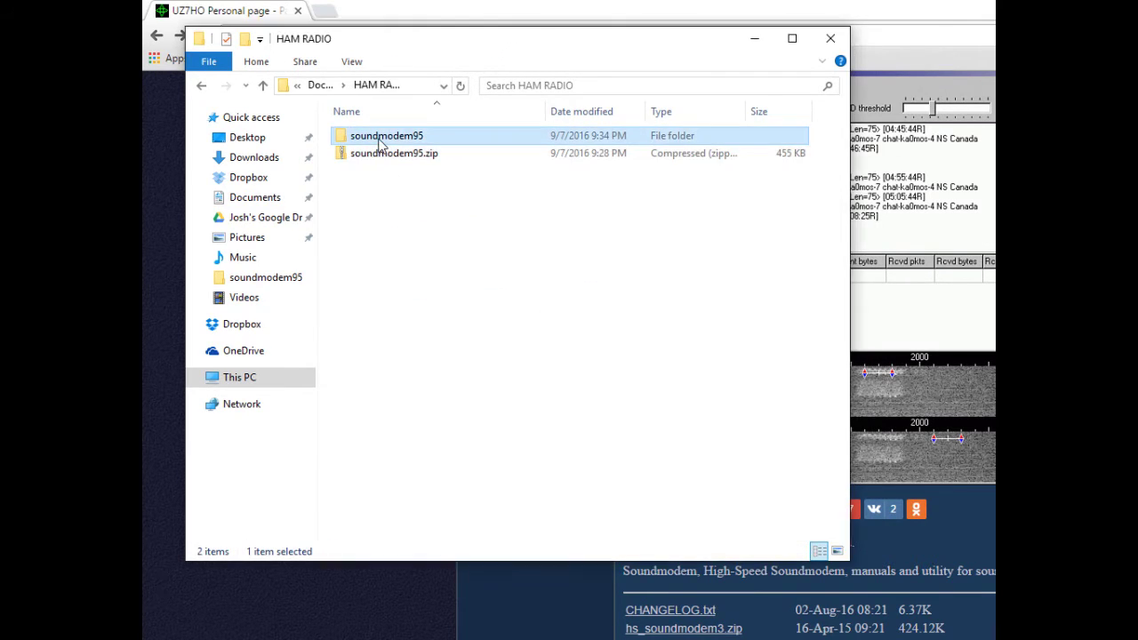
double_click(379, 139)
left_click(380, 142)
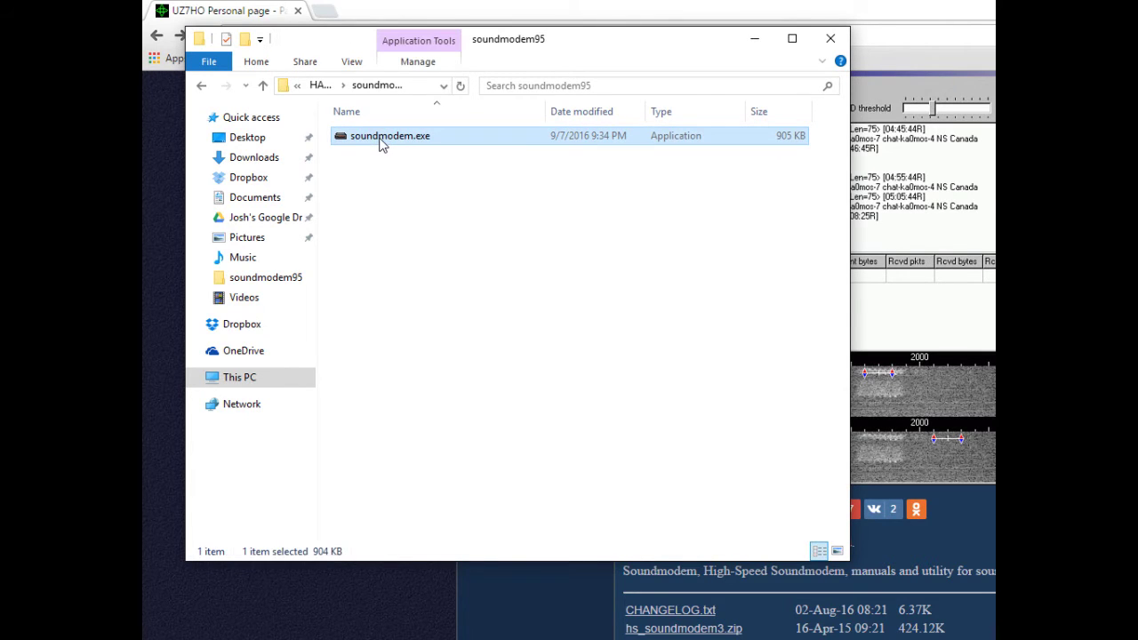
double_click(382, 141)
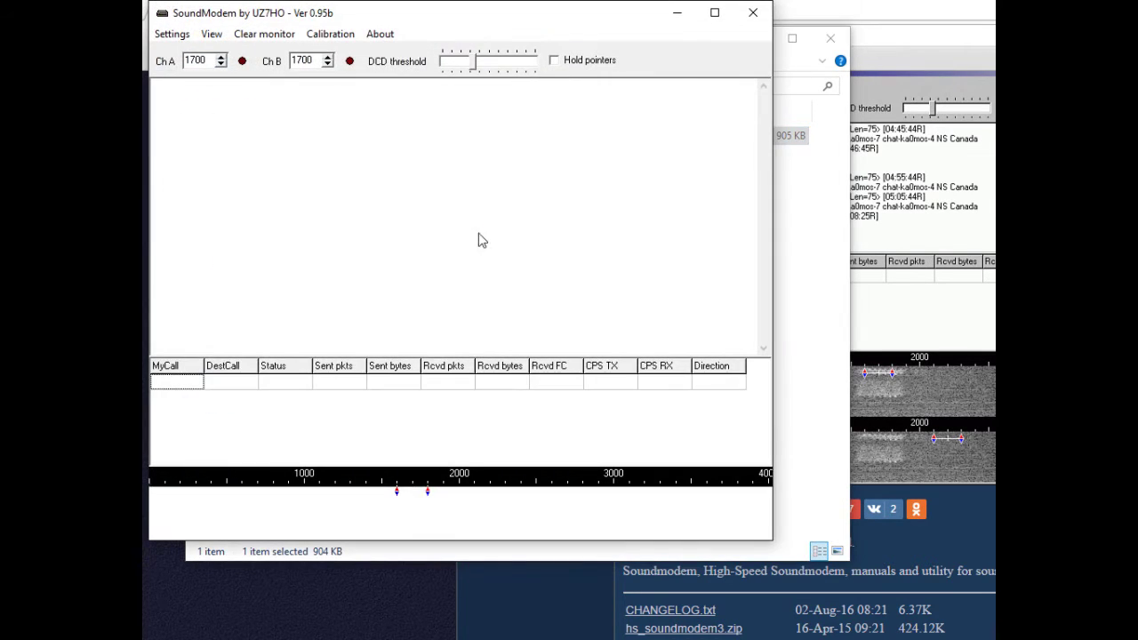
left_click_drag(373, 15, 401, 42)
In SoundModem's device settings, use the High Definition Audio speakers as output device and the High Definition Audio microphone as input device.
left_click(201, 61)
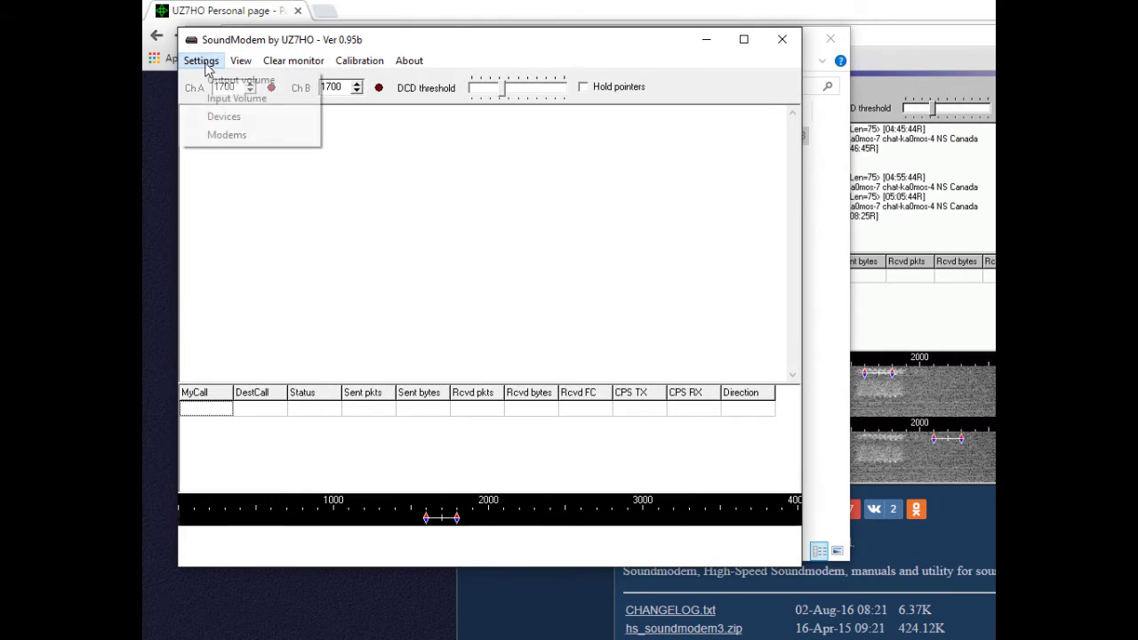
left_click(220, 121)
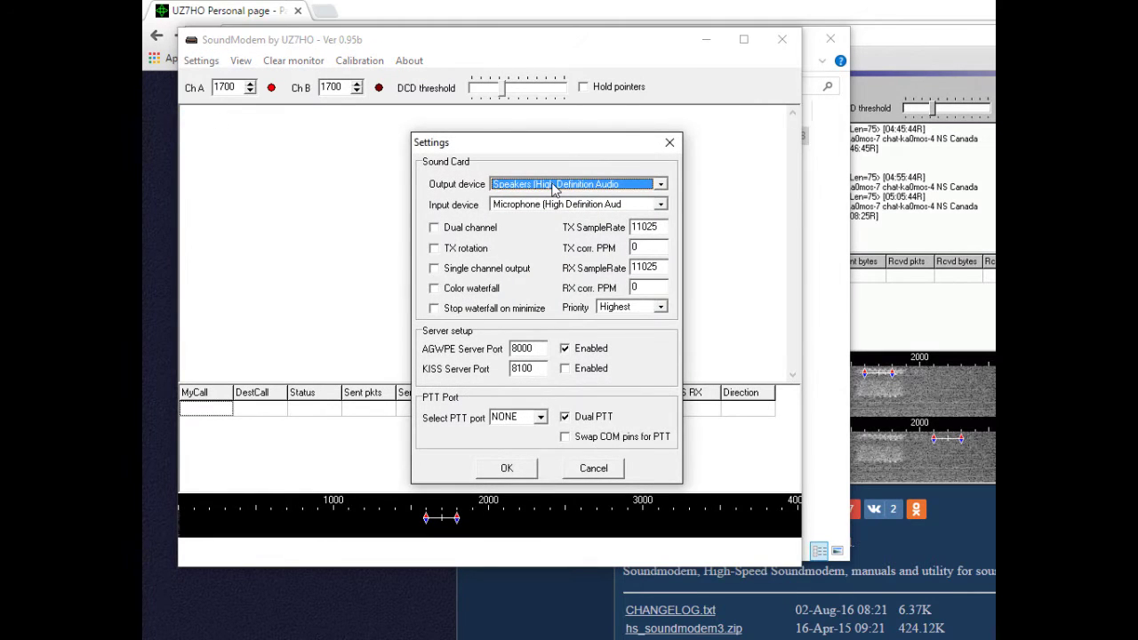
left_click(586, 184)
left_click(549, 197)
left_click(560, 205)
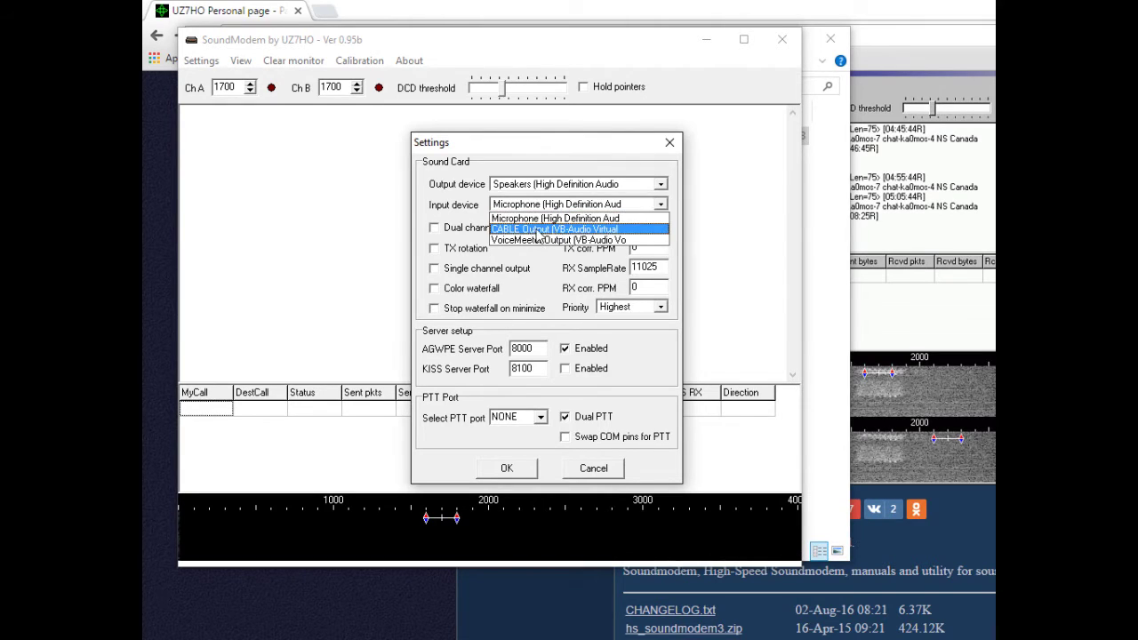
left_click(438, 240)
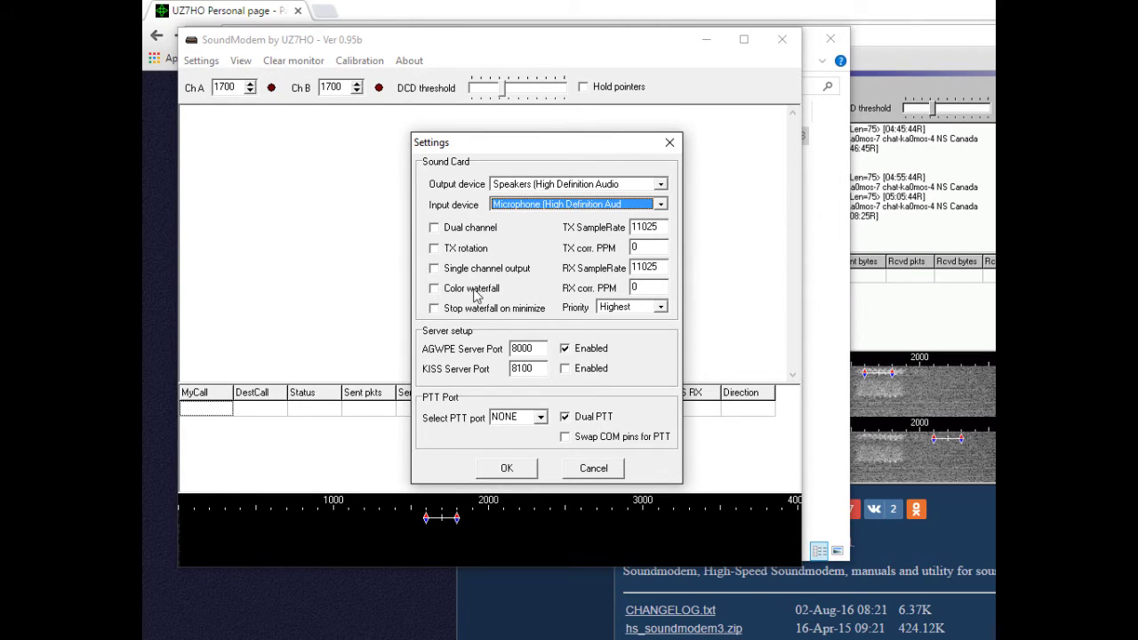
Turn on the color waterfall, enable the KISS server port, set the PTT port to COM1, and save the device settings.
left_click(435, 295)
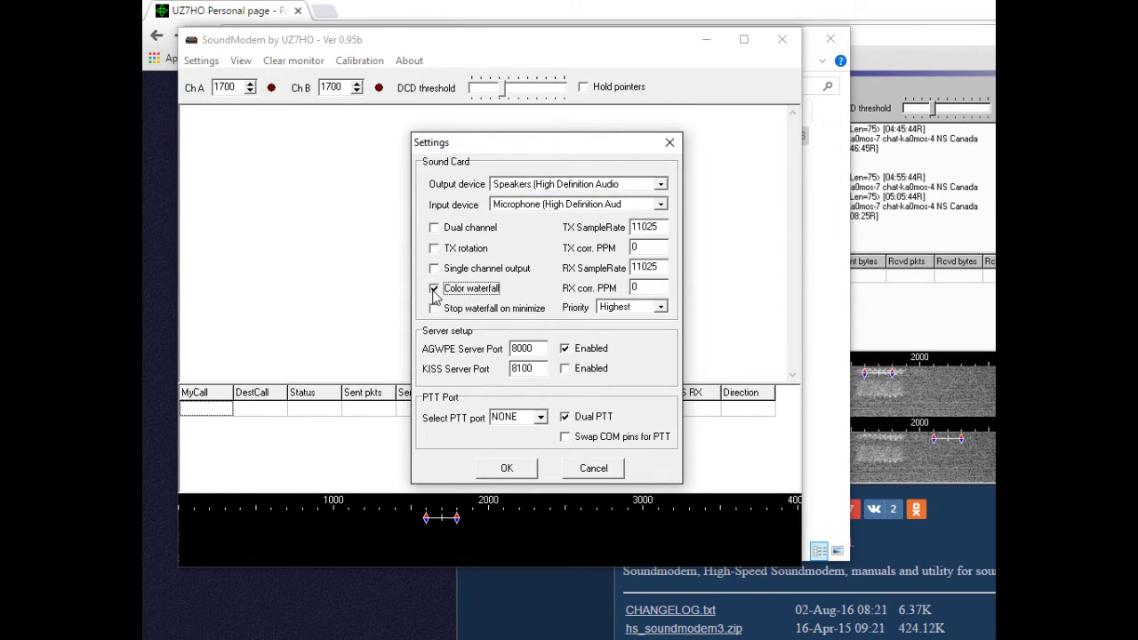
left_click(570, 375)
left_click(539, 417)
left_click(518, 447)
left_click(509, 470)
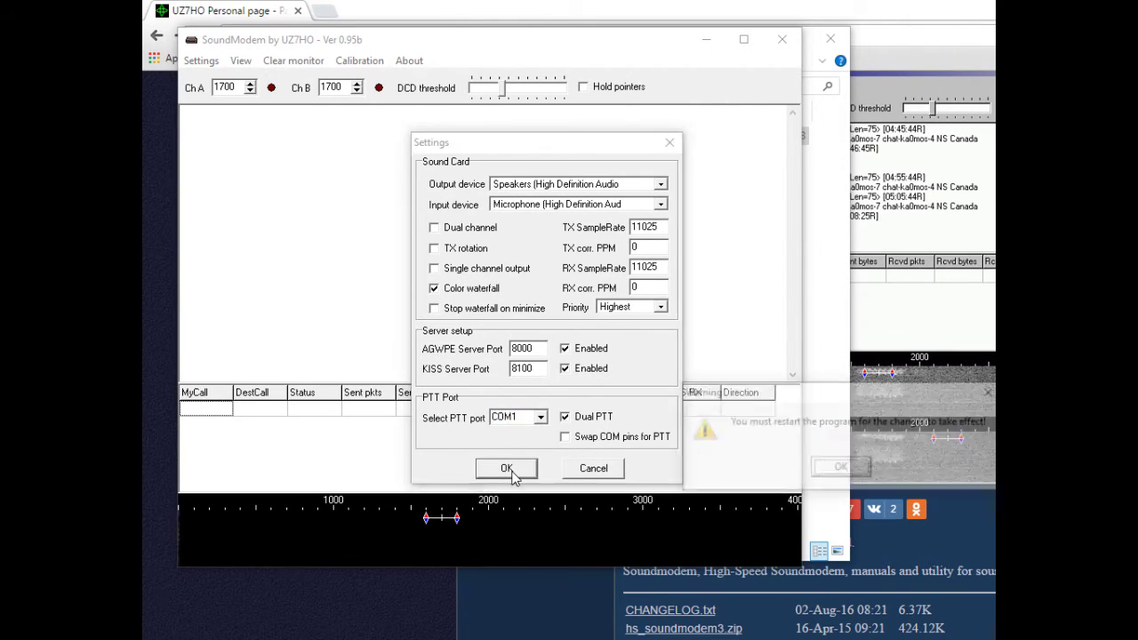
left_click(841, 470)
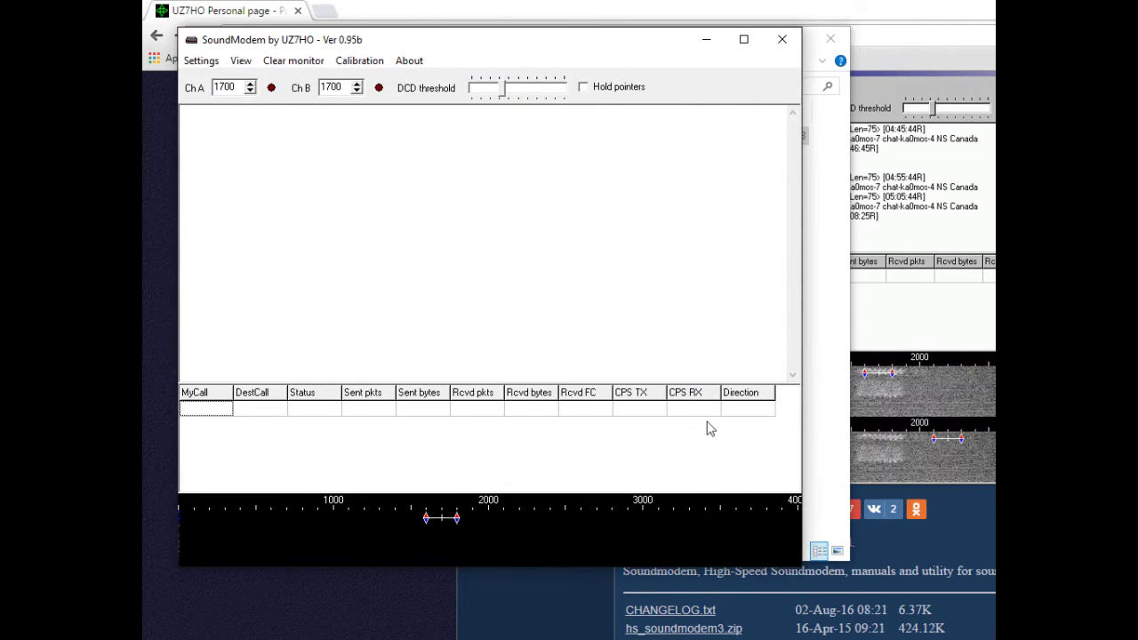
Restart SoundModem by closing it and running soundmodem.exe again.
left_click(780, 45)
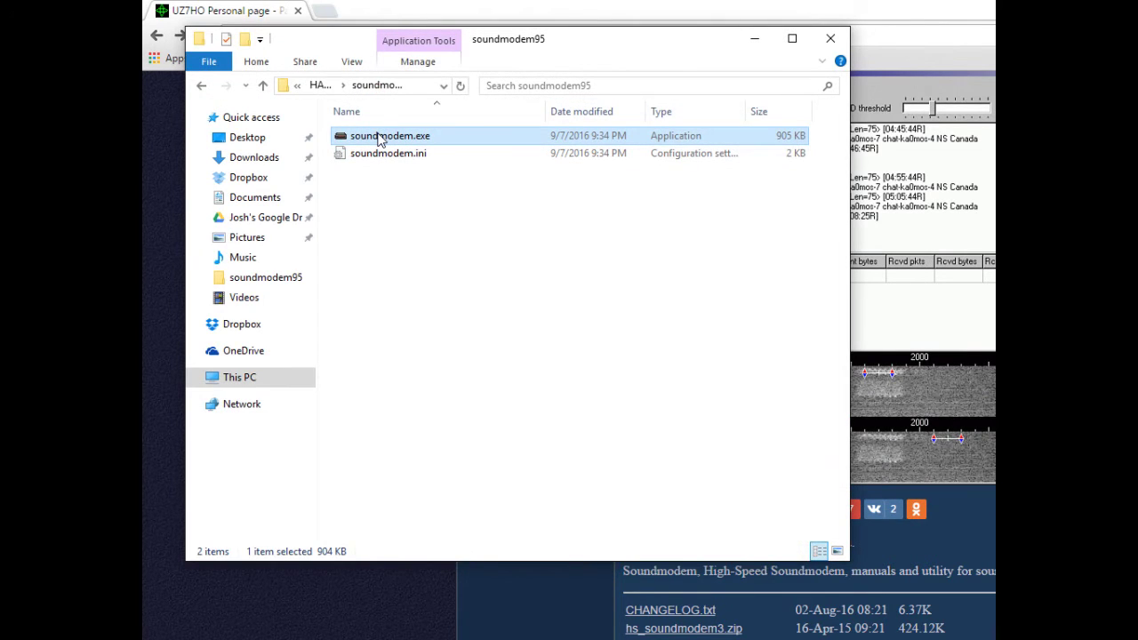
double_click(380, 139)
Set the channel A modem mode to VHF AX.25 1200bd in SoundModem's modem settings and save.
left_click(201, 61)
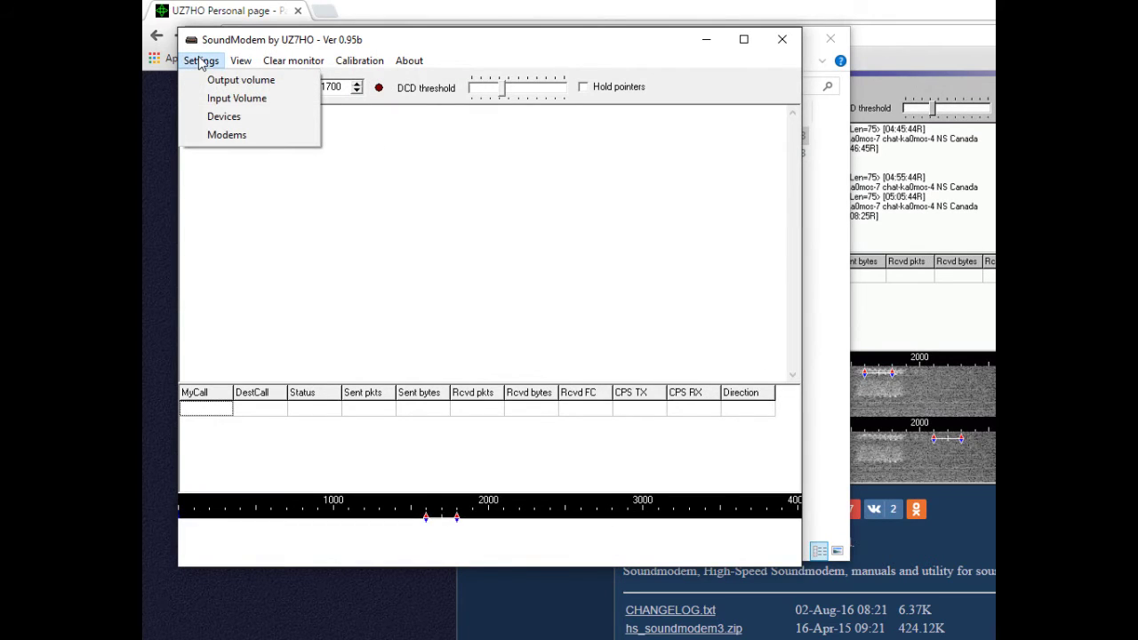
left_click(228, 135)
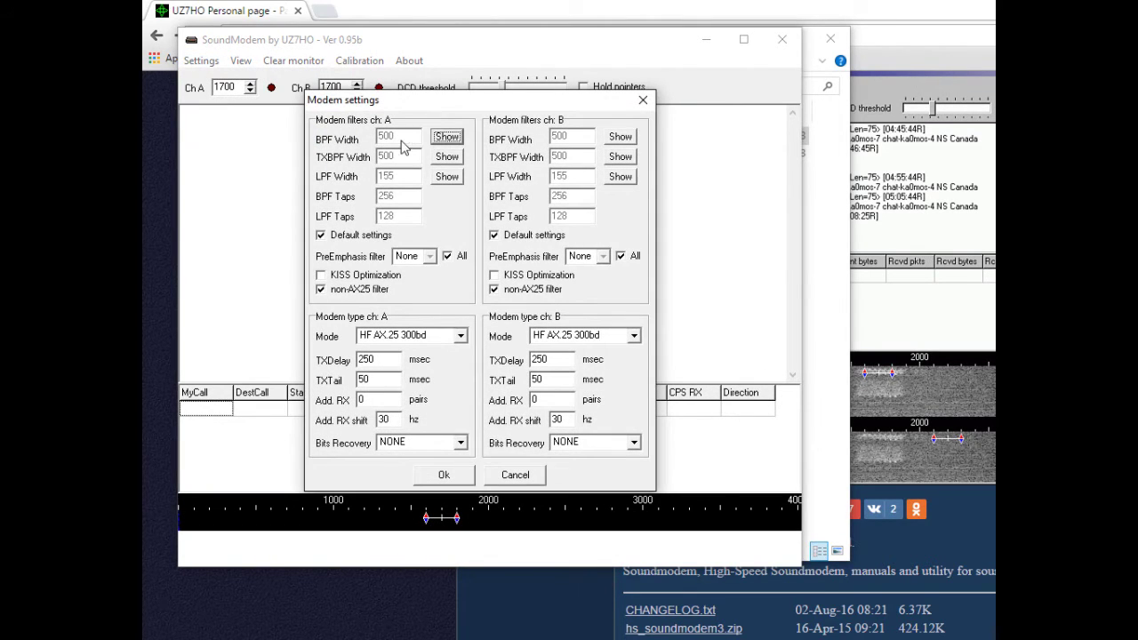
left_click(409, 337)
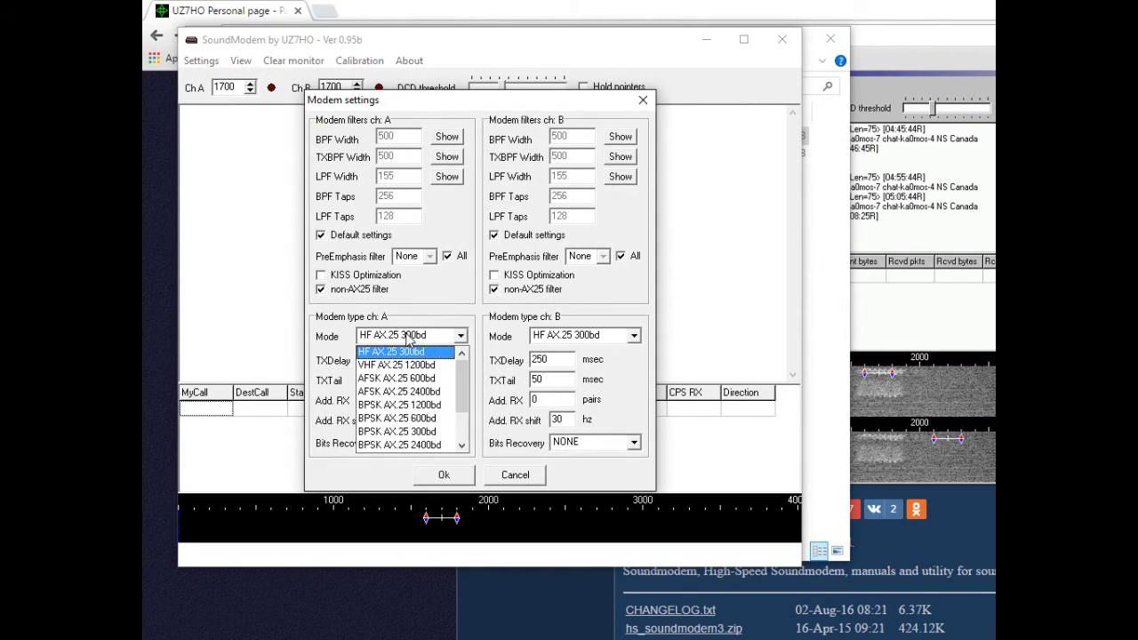
left_click(400, 365)
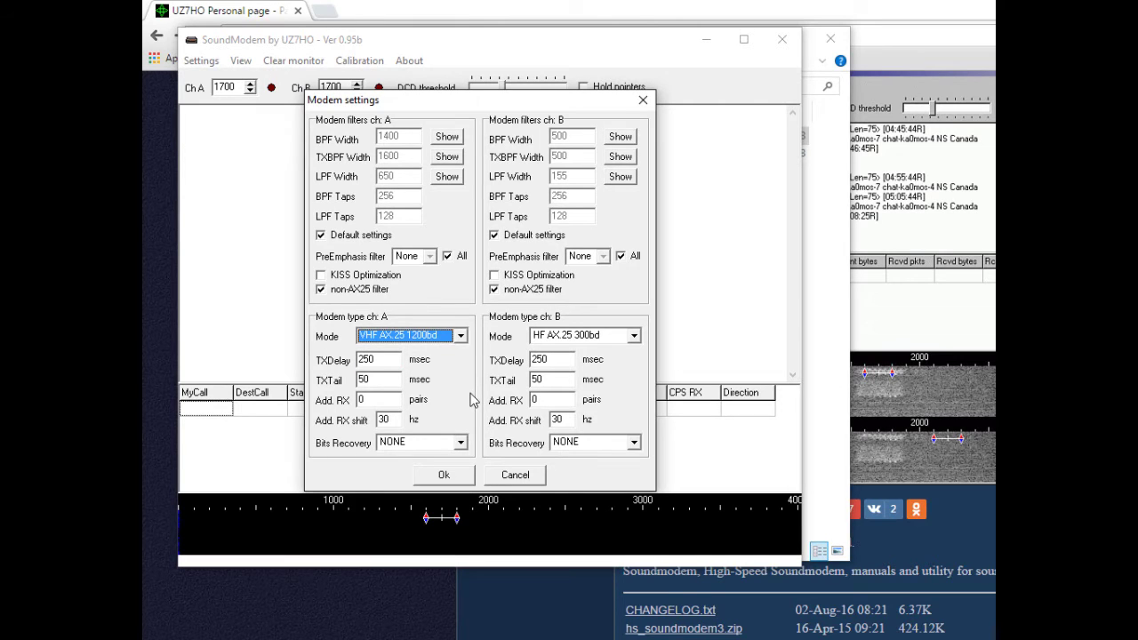
left_click(448, 475)
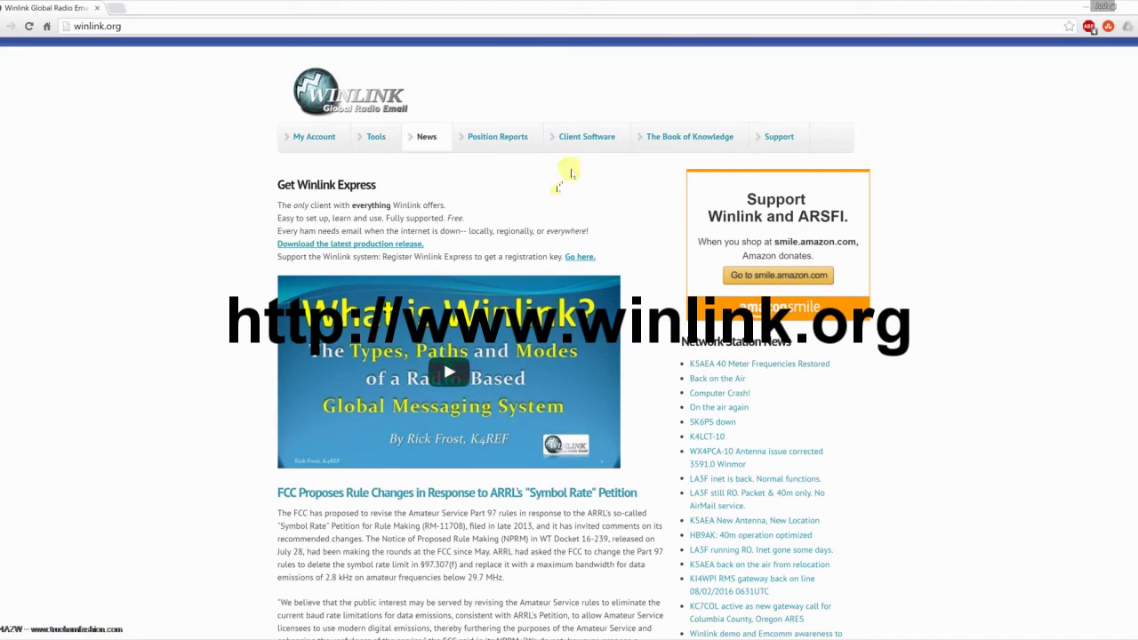
From winlink.org's client software section, download winlink_express_install_1-4-1-0.zip from the Winlink Express page.
left_click(580, 140)
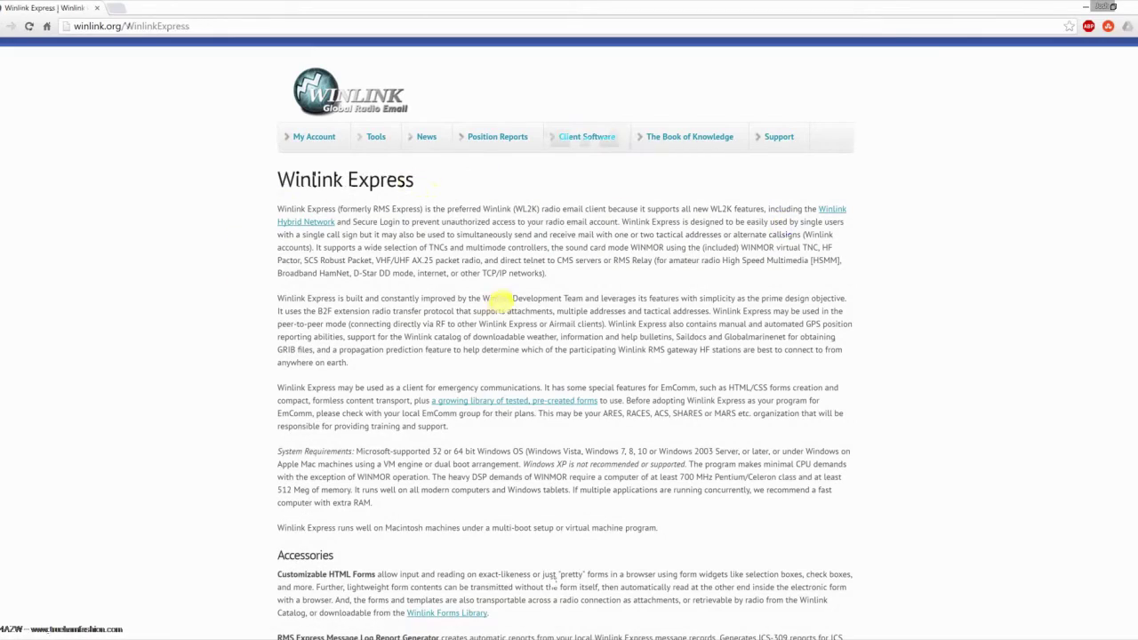
scroll(381, 347, "down", 1)
scroll(381, 347, "down", 3)
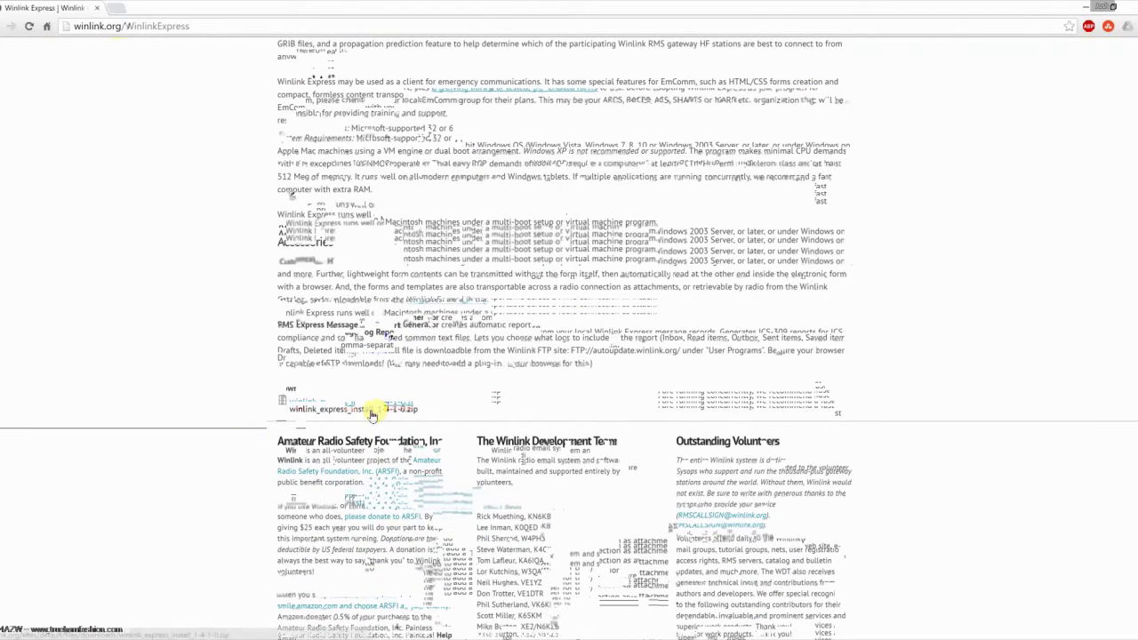
left_click(376, 411)
left_click(394, 302)
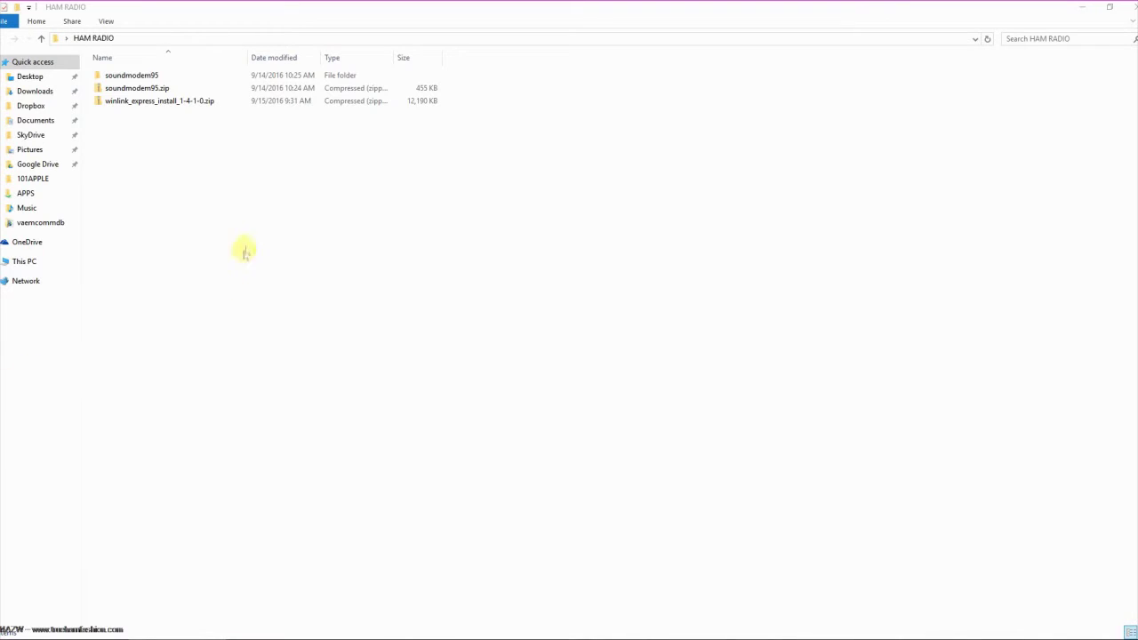
Extract winlink_express_install_1-4-1-0.zip in the HAM RADIO folder.
left_click(147, 102)
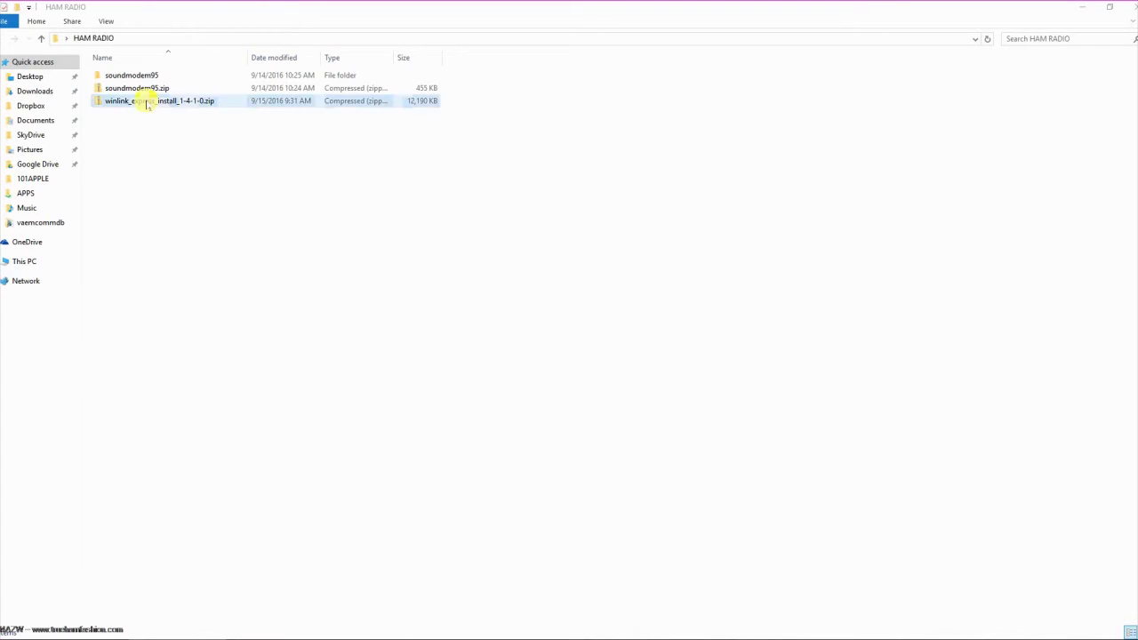
right_click(146, 101)
left_click(216, 142)
left_click(762, 578)
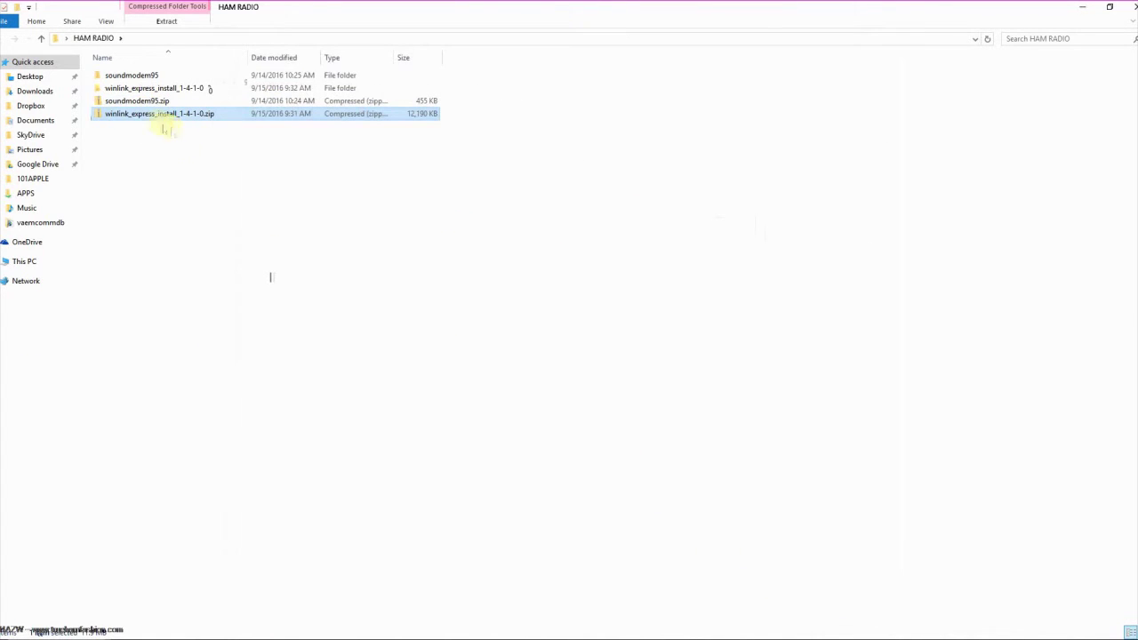
Run RMS Express Setup.msi from the extracted folder and complete the Winlink Express installation with its default options.
double_click(145, 89)
double_click(158, 79)
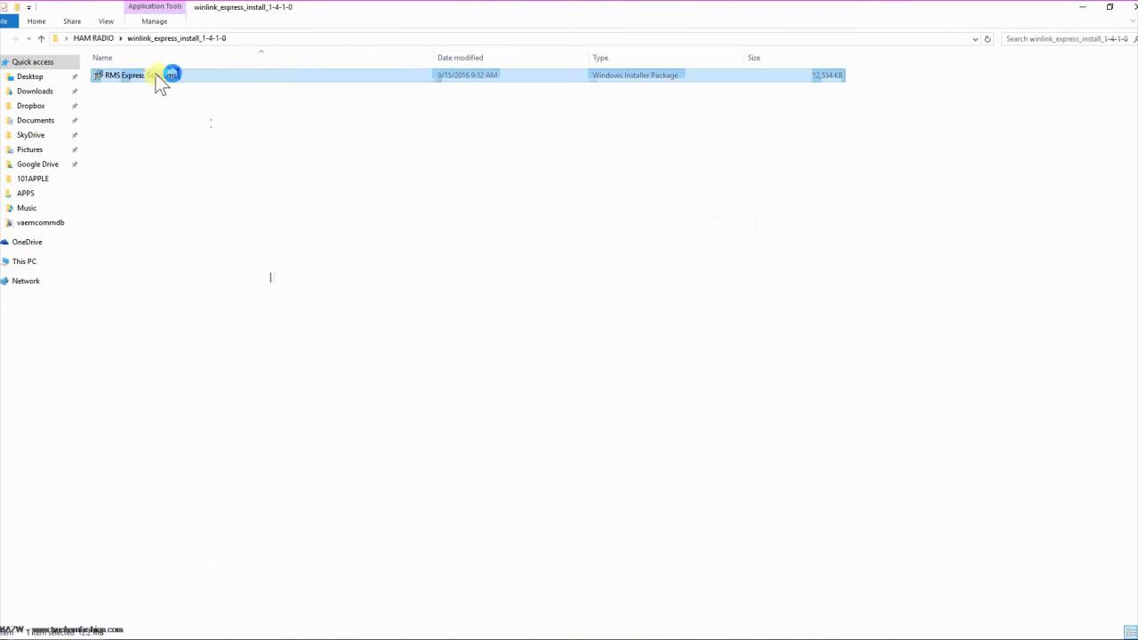
left_click(689, 431)
left_click(693, 431)
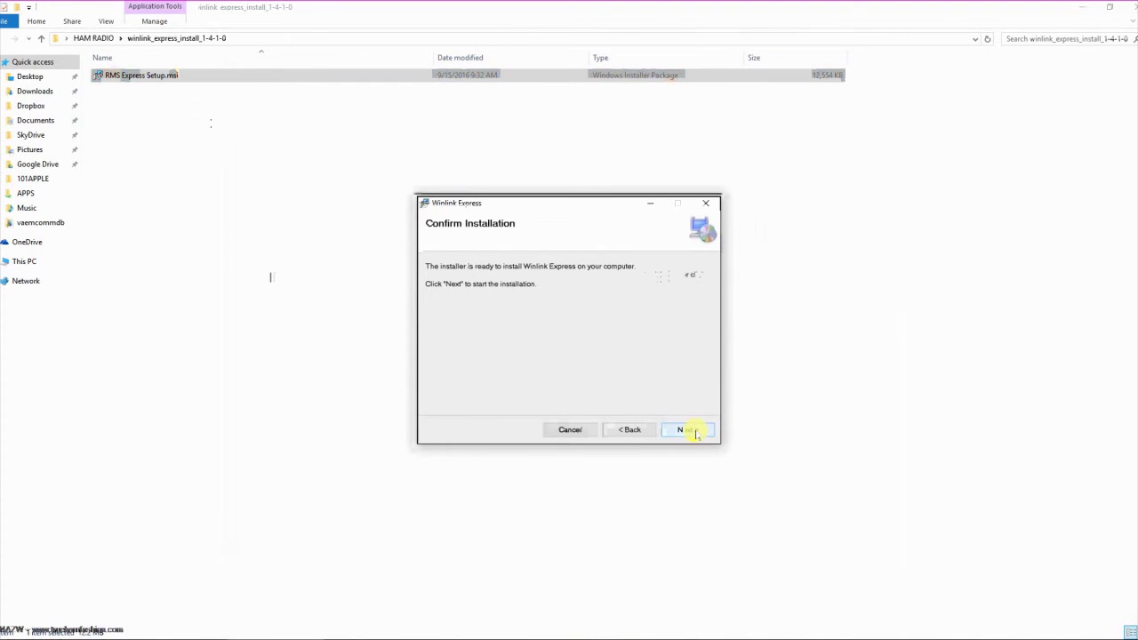
left_click(694, 433)
left_click(687, 429)
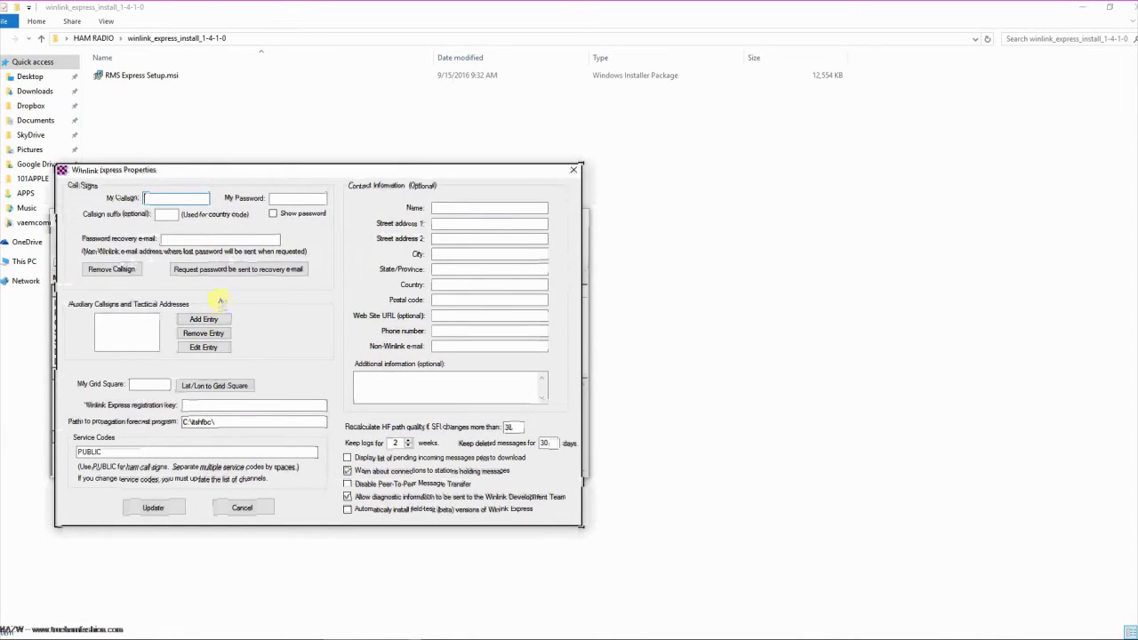
Enter the station callsign and account password in the Winlink Express properties, save them, and postpone registration.
type("KM4AZW")
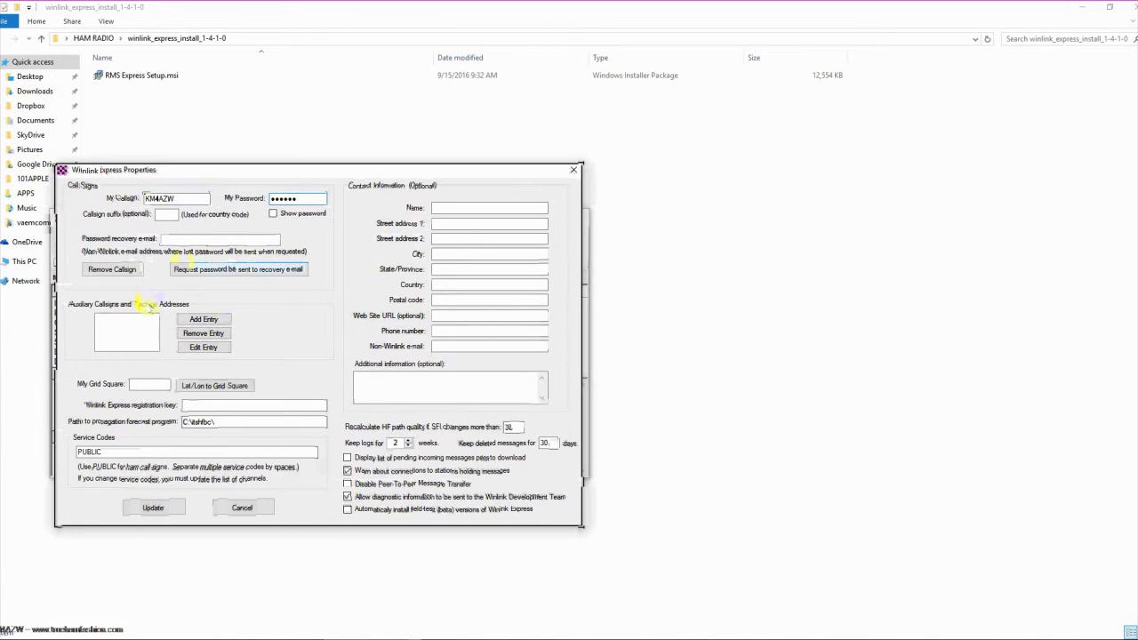
left_click(150, 383)
left_click(154, 506)
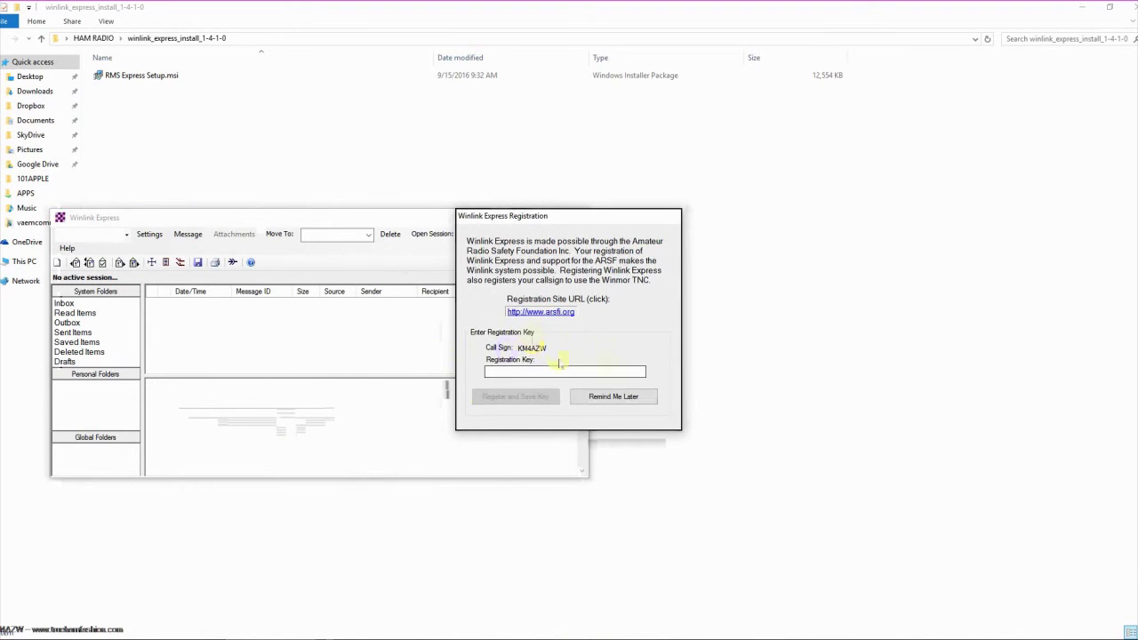
left_click(614, 395)
left_click(546, 222)
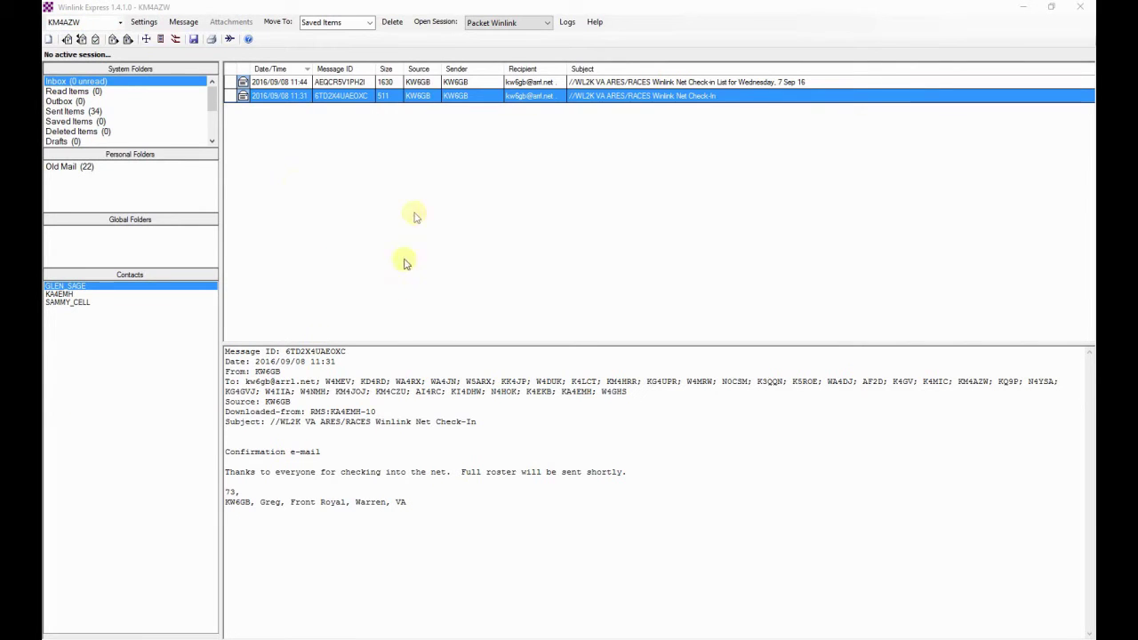
Create a new Winlink message to the net control station's callsign with the subject "//WL2K VA ARES/RACES Winlink Net Check-In".
left_click(49, 41)
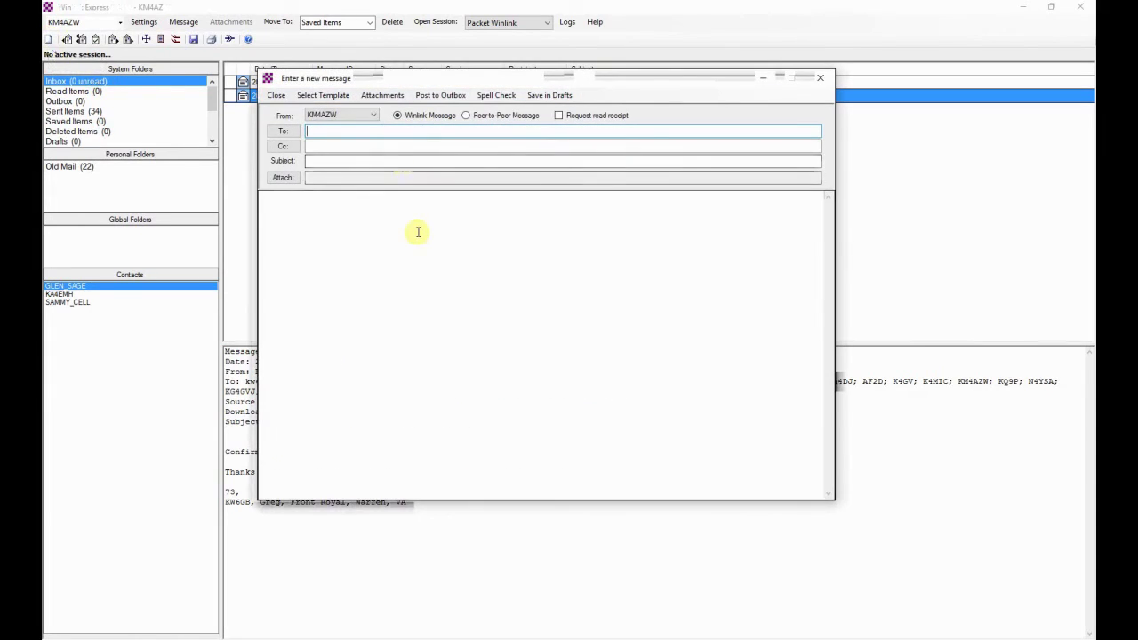
type("w")
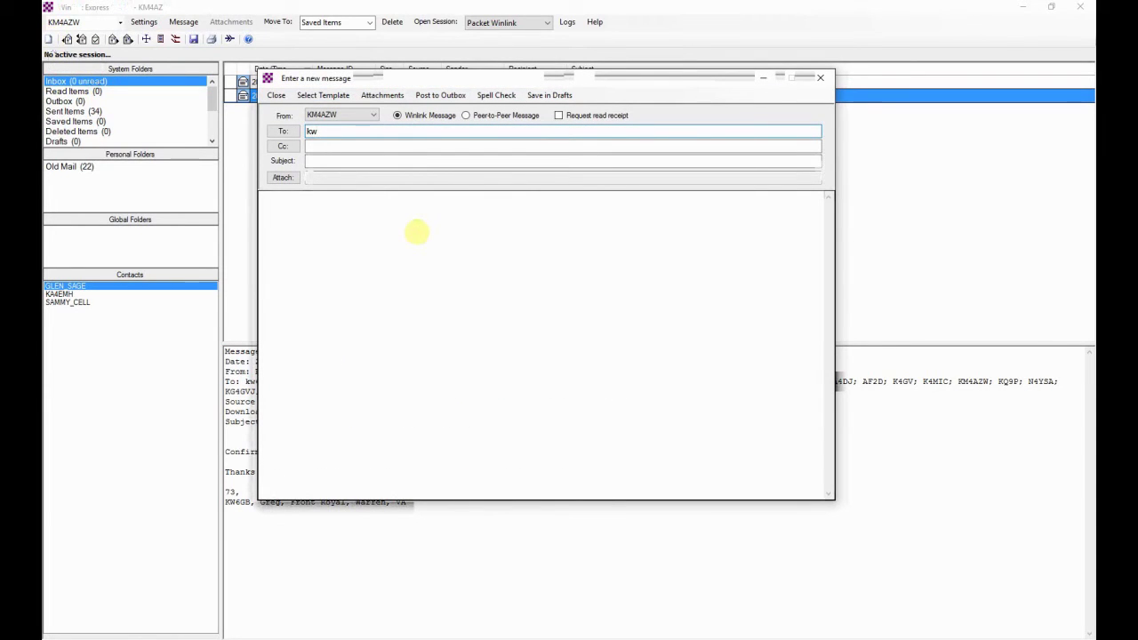
type("6gb")
key("Tab")
type("//WL2K")
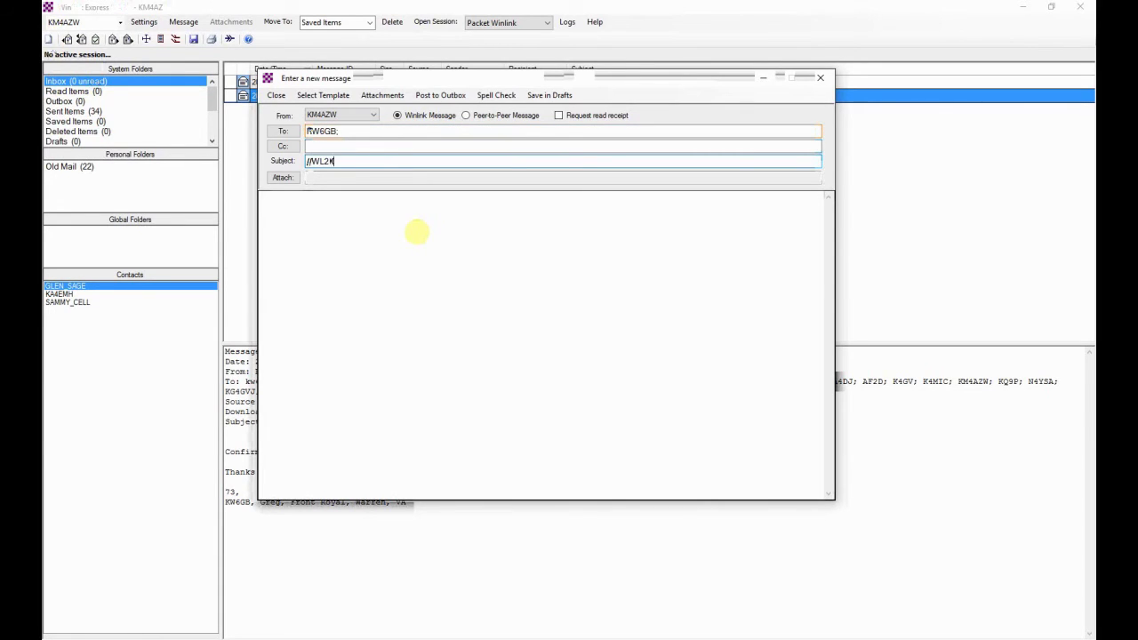
type(" VA ARES/RACES Winlink")
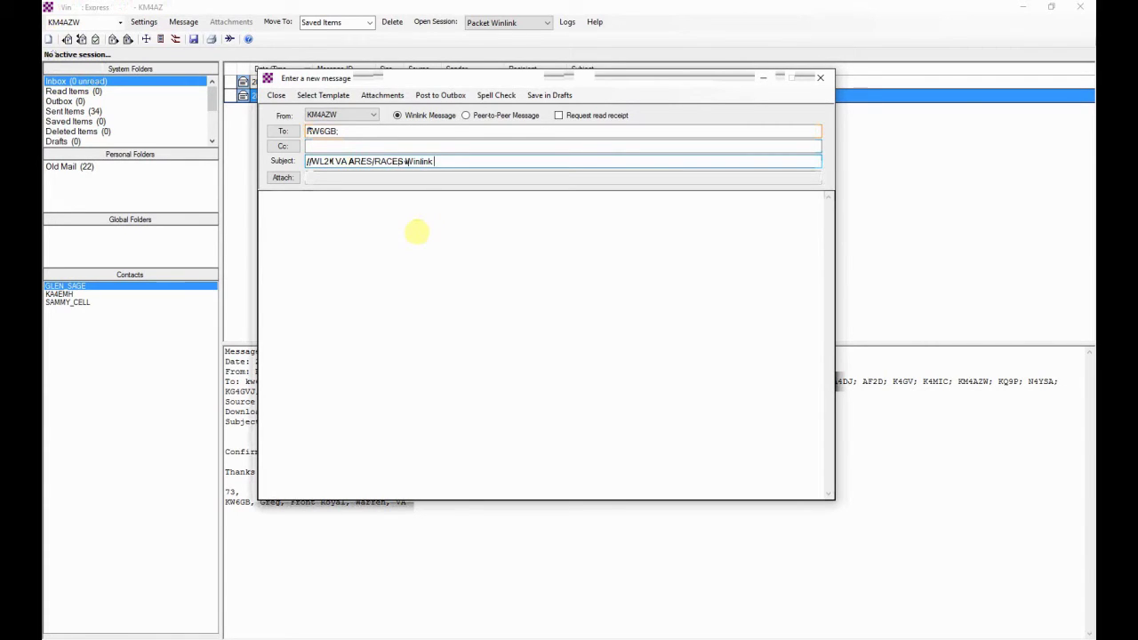
type(" Net Check-IN")
key("BackSpace")
type("n")
key("shift+Tab")
key("shift+Tab")
Write the operator's callsign, first name, town, county and state in the message body, and post the message to the outbox.
left_click(416, 232)
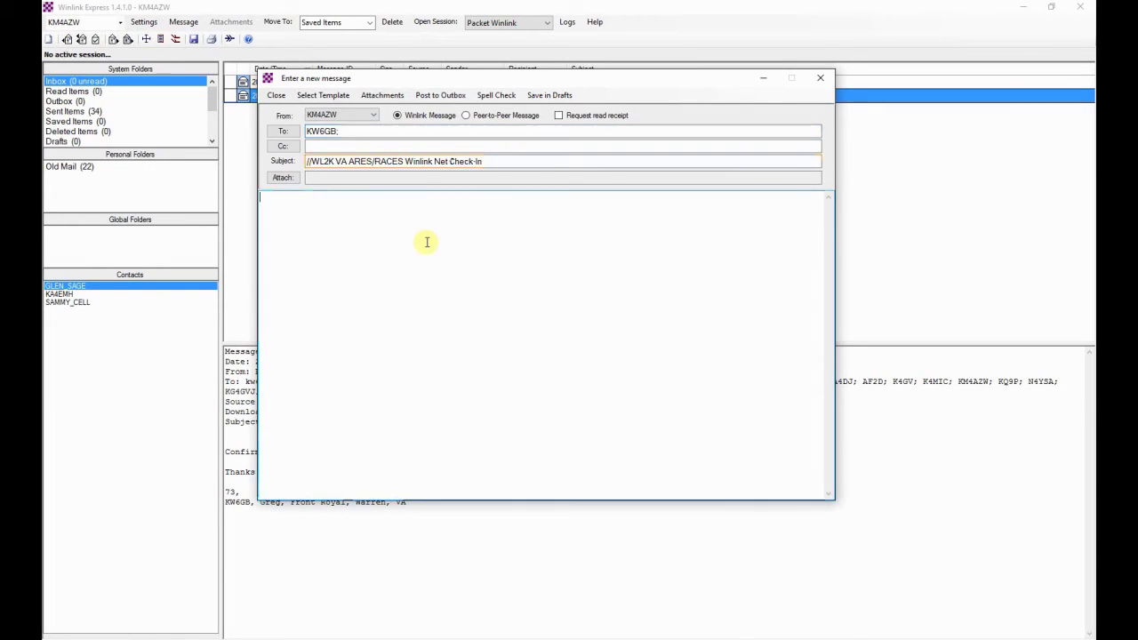
type("KM4AZW, Jos")
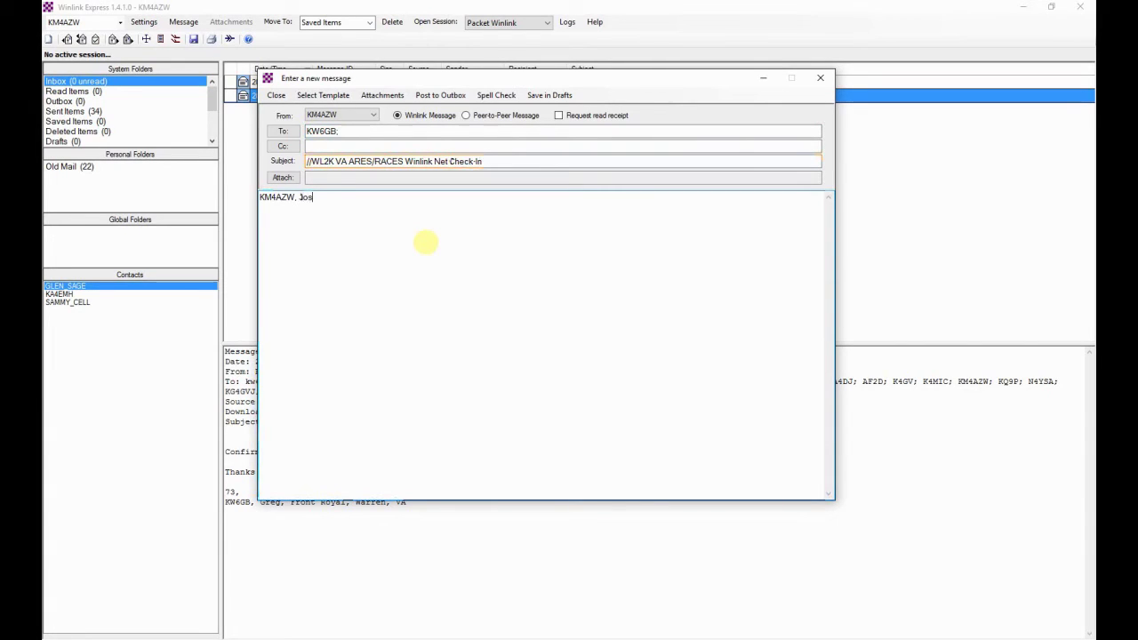
type("h, Max Meadows, VAWythe County,")
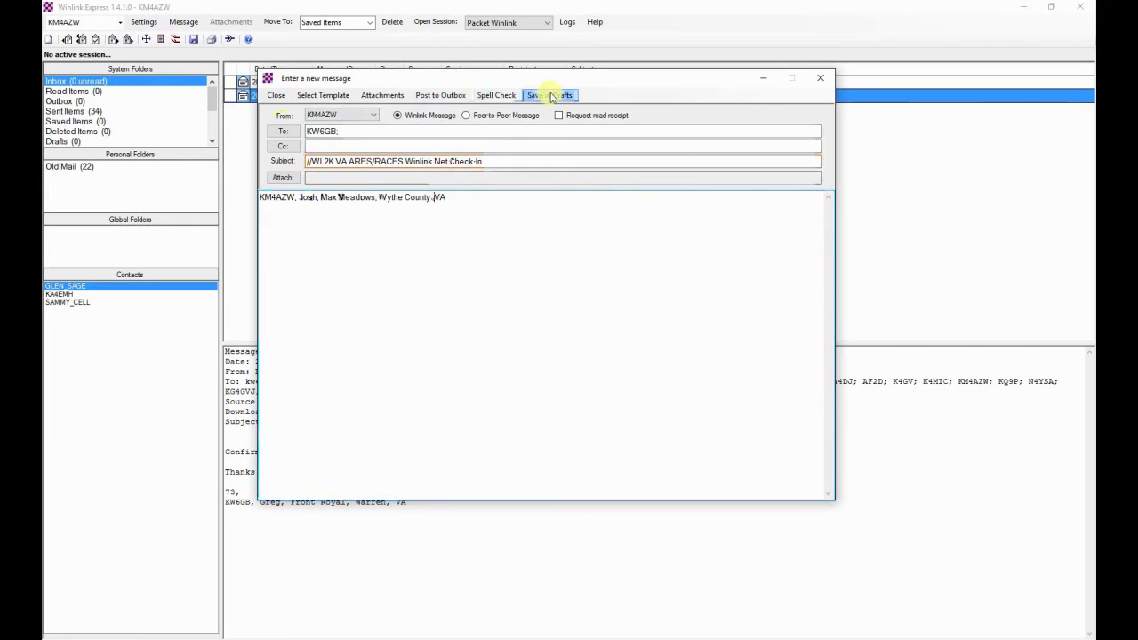
left_click(434, 98)
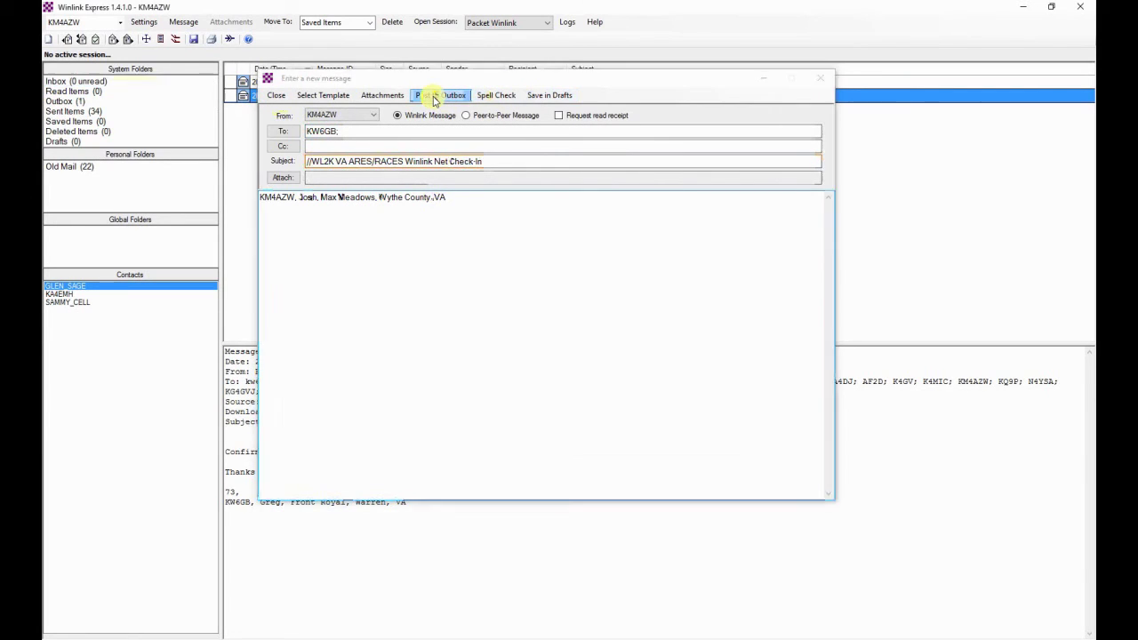
Choose Packet Winlink as the session type and open the session.
left_click(477, 24)
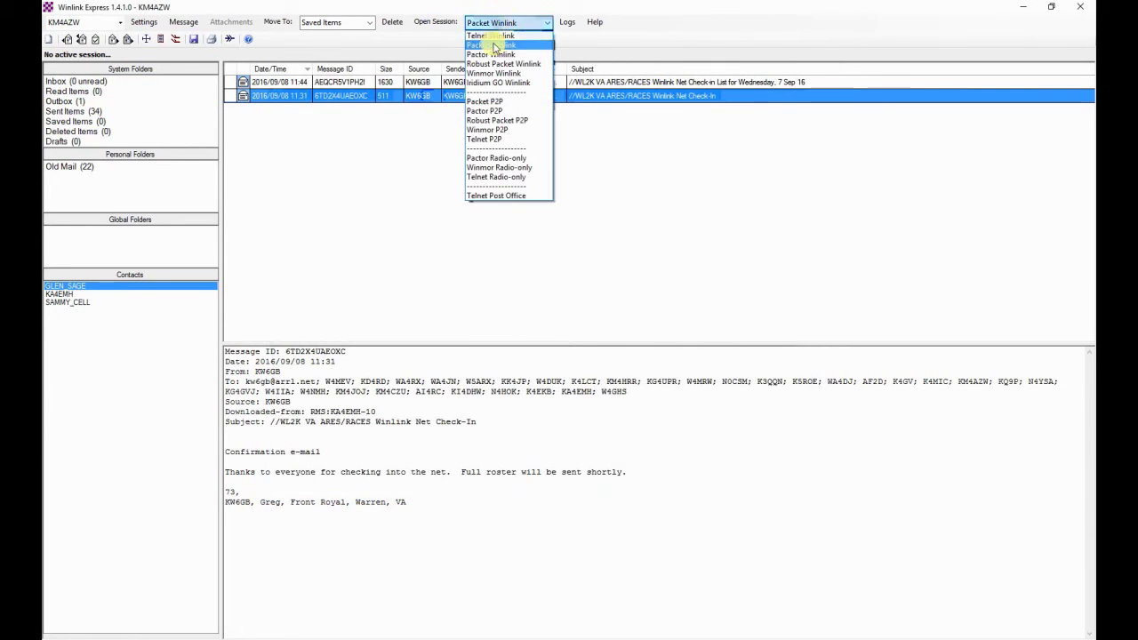
left_click(485, 34)
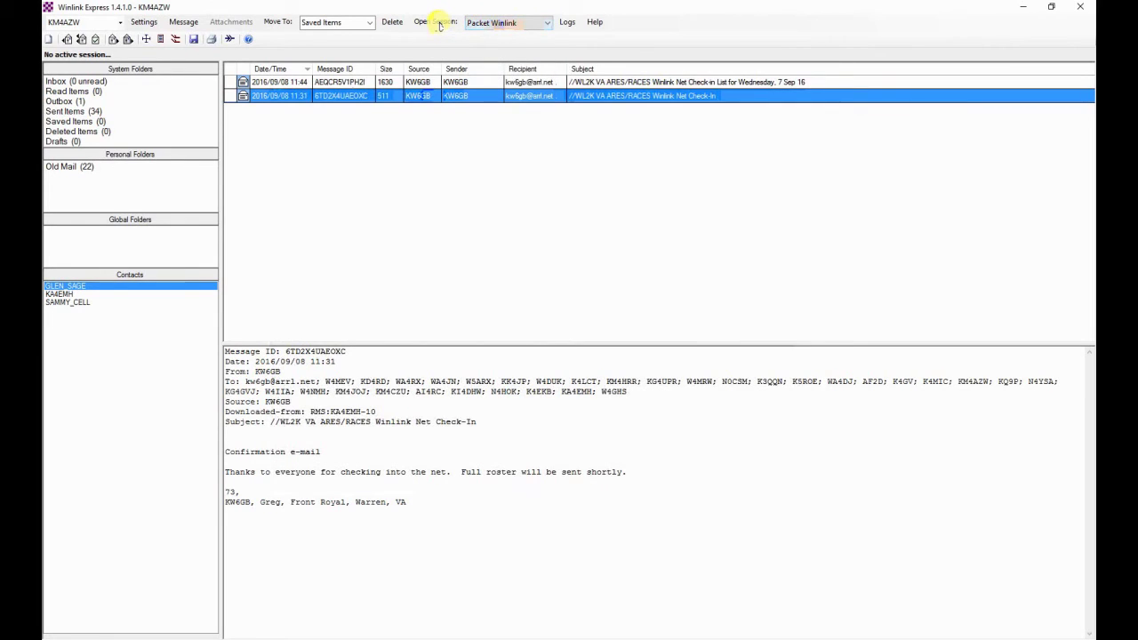
left_click(435, 22)
double_click(426, 41)
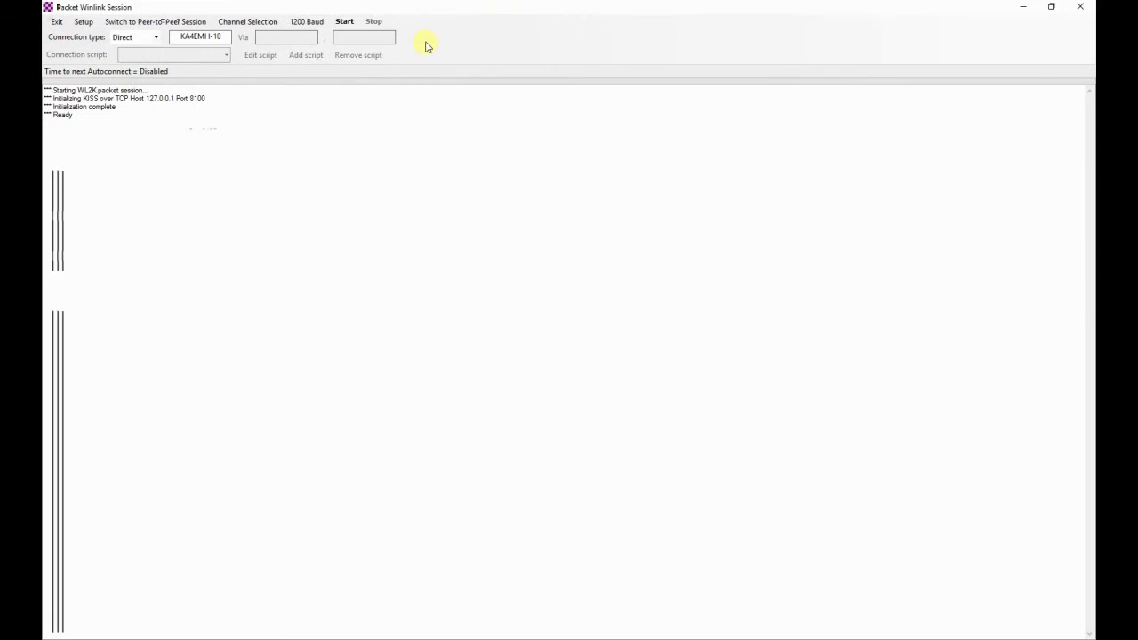
Select the KA4EMH-10 channel on 145.530 MHz, connect to send the outbox message, and exit the session.
left_click(242, 21)
double_click(421, 242)
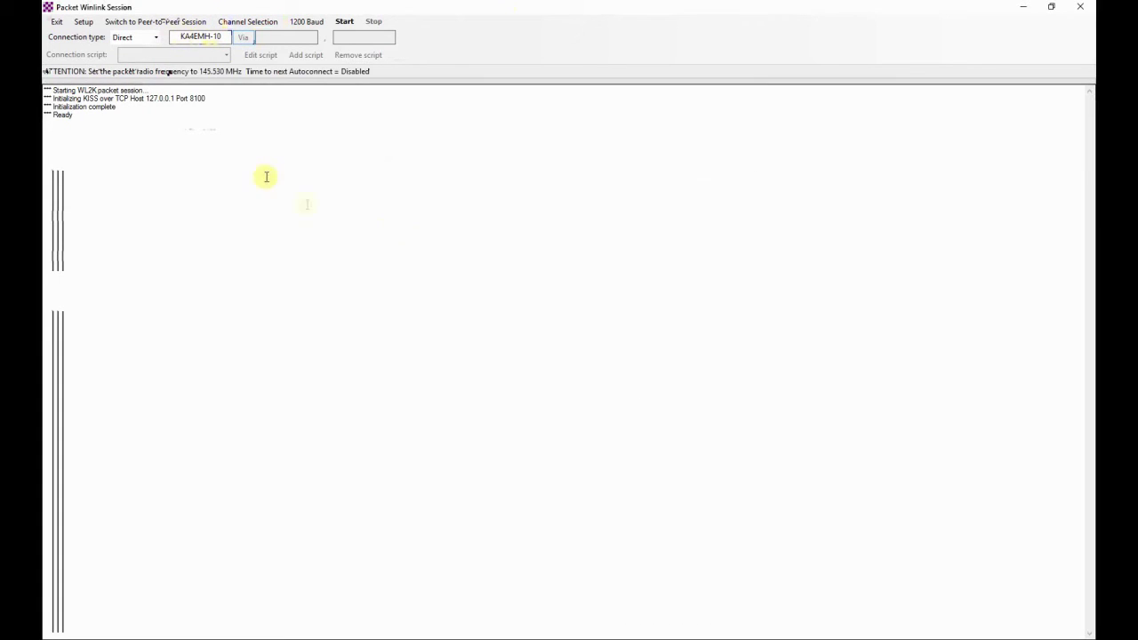
left_click(344, 22)
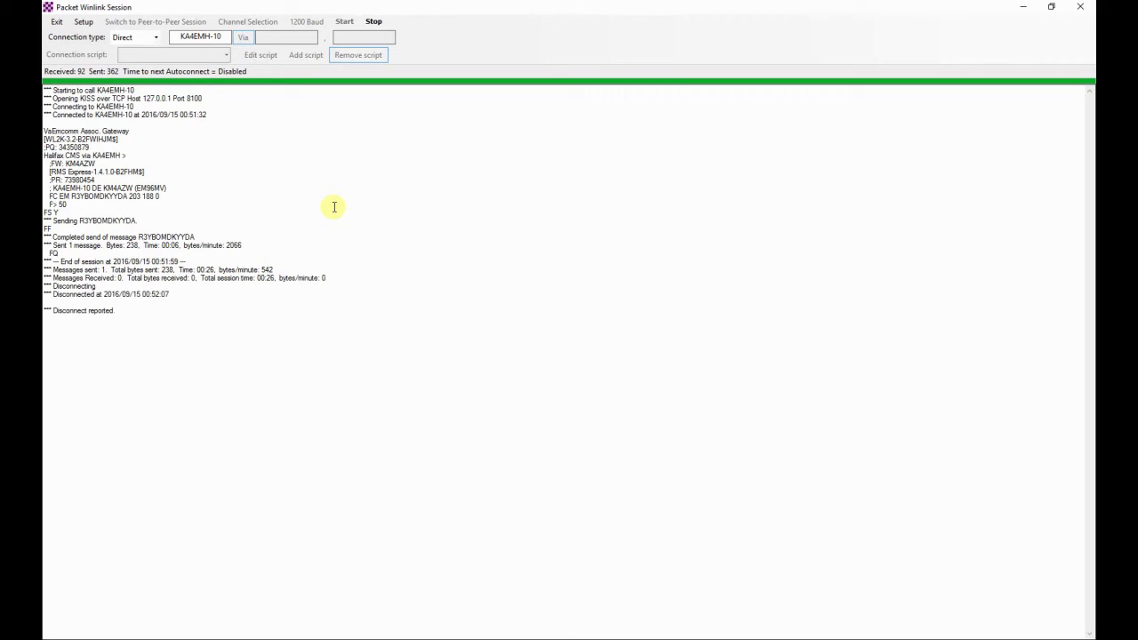
left_click(53, 22)
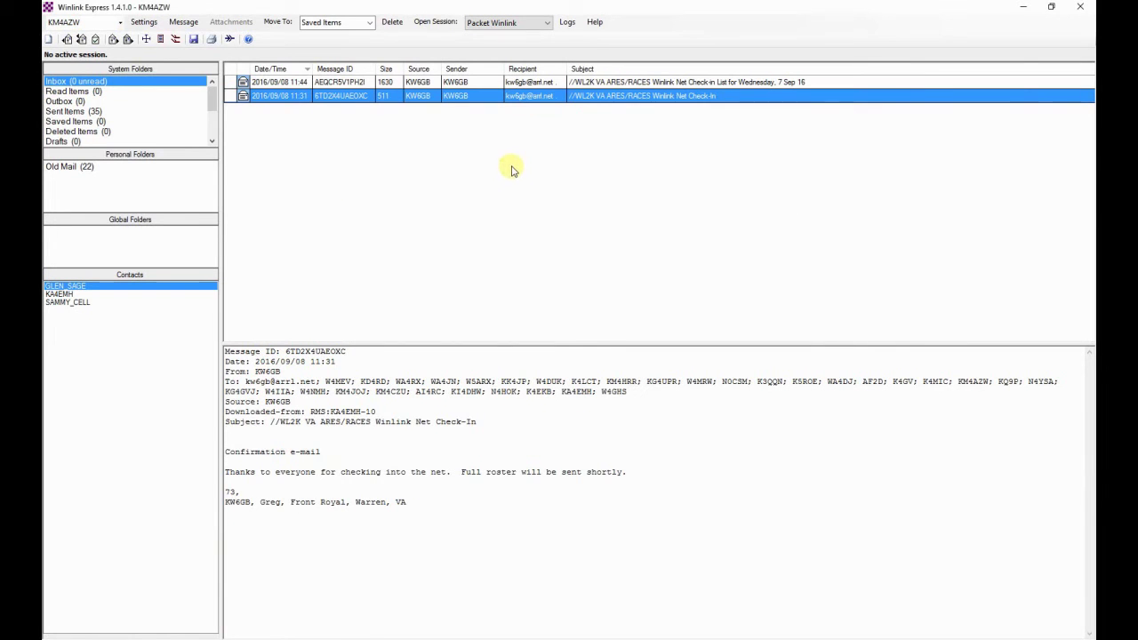
Open another Packet Winlink session, connect directly to the KA4EMH-10 channel to retrieve waiting mail, and exit the session.
left_click(446, 24)
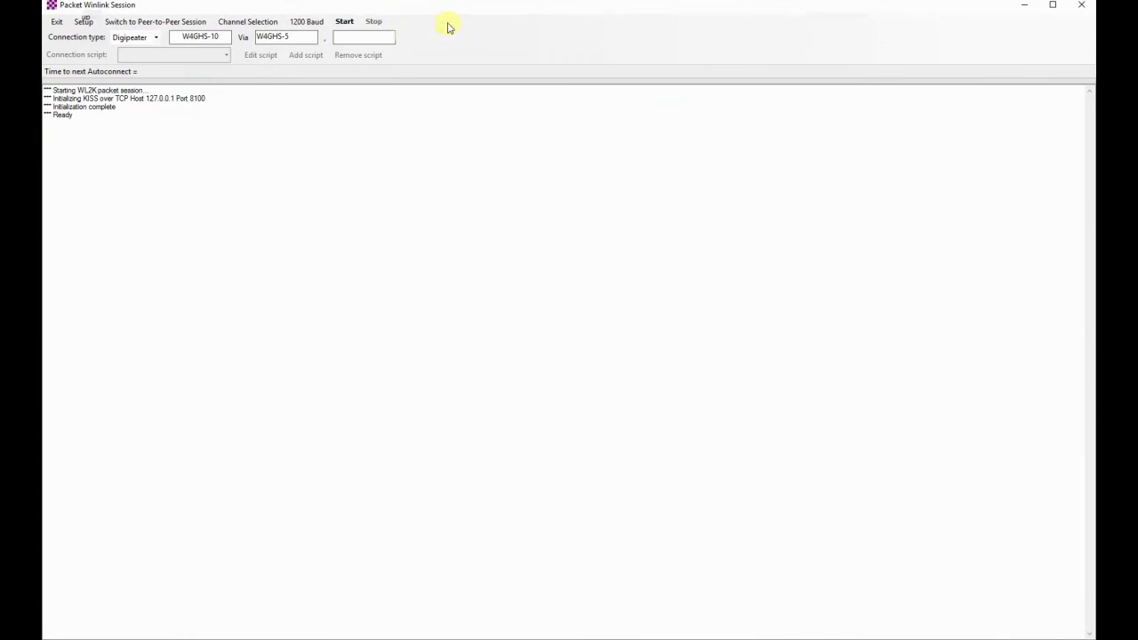
left_click(248, 23)
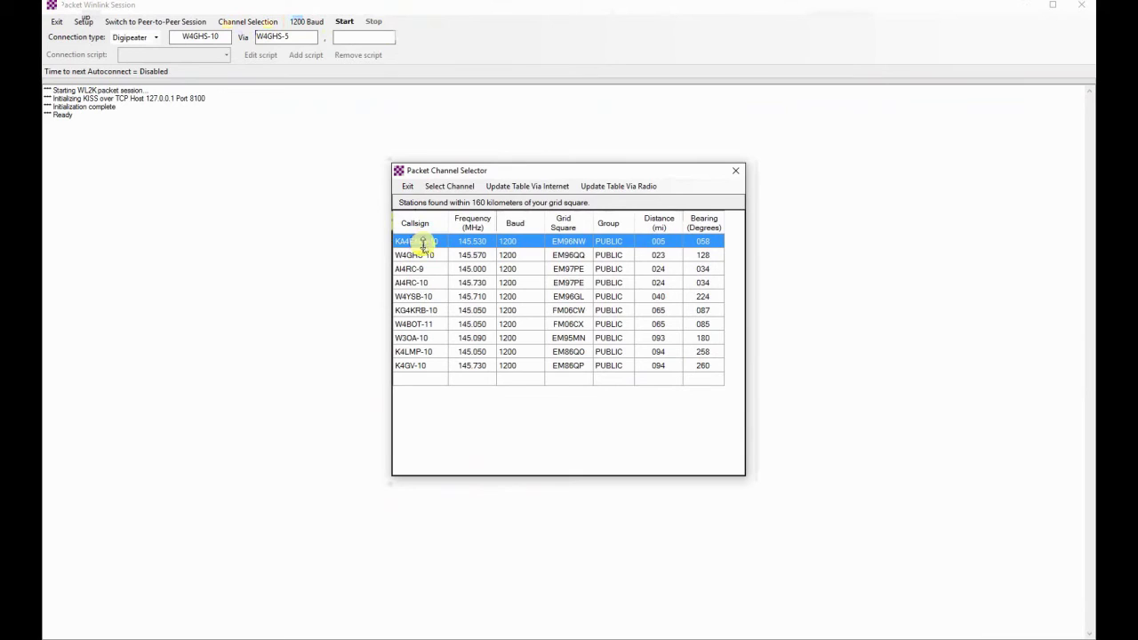
double_click(423, 244)
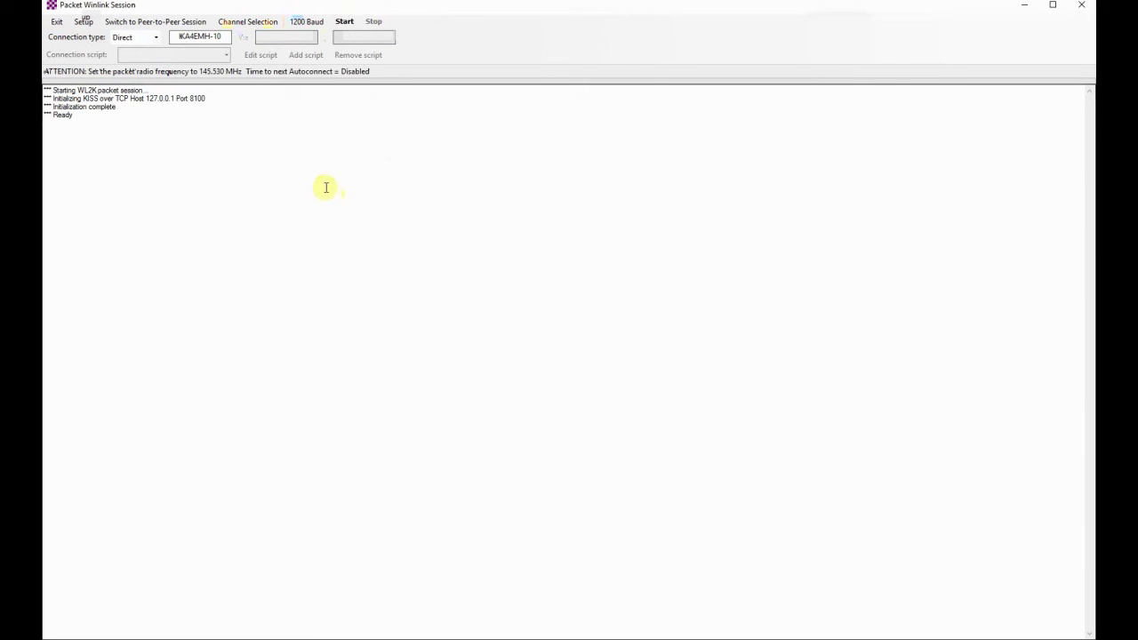
left_click(345, 22)
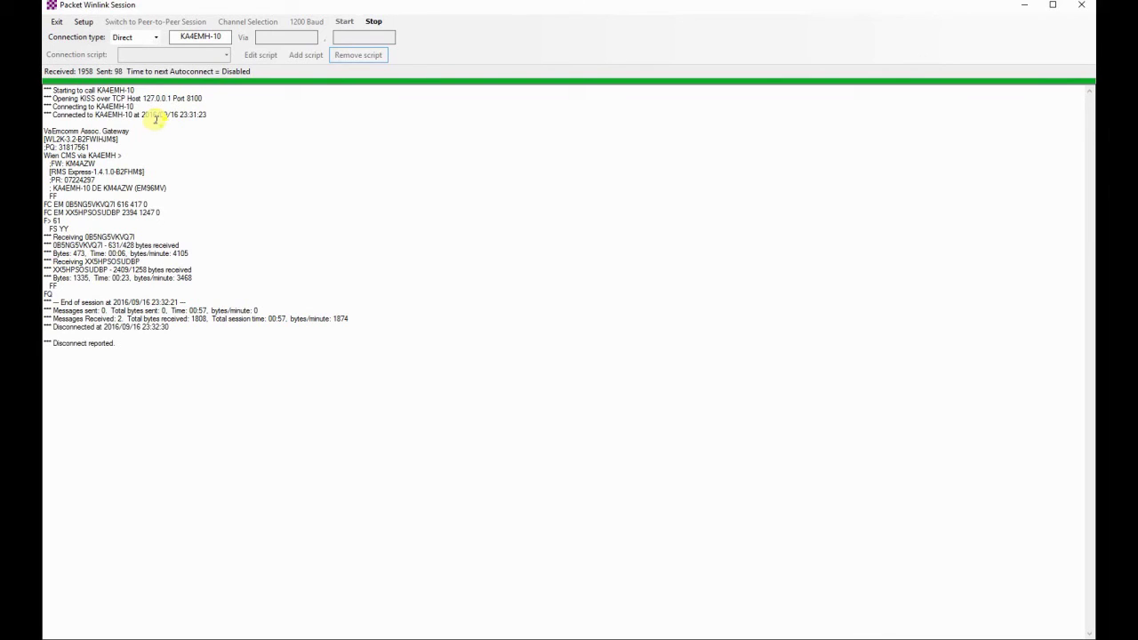
left_click(56, 25)
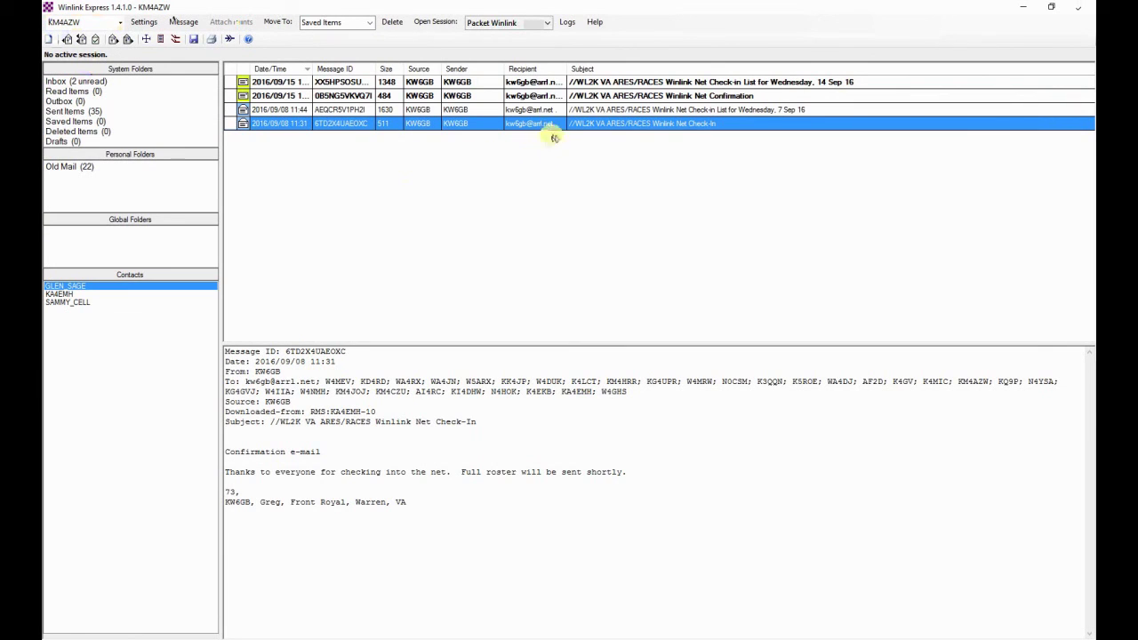
Read the received Winlink Net Confirmation message and the Net Check-in List for Wednesday, 14 Sep 16.
left_click(619, 96)
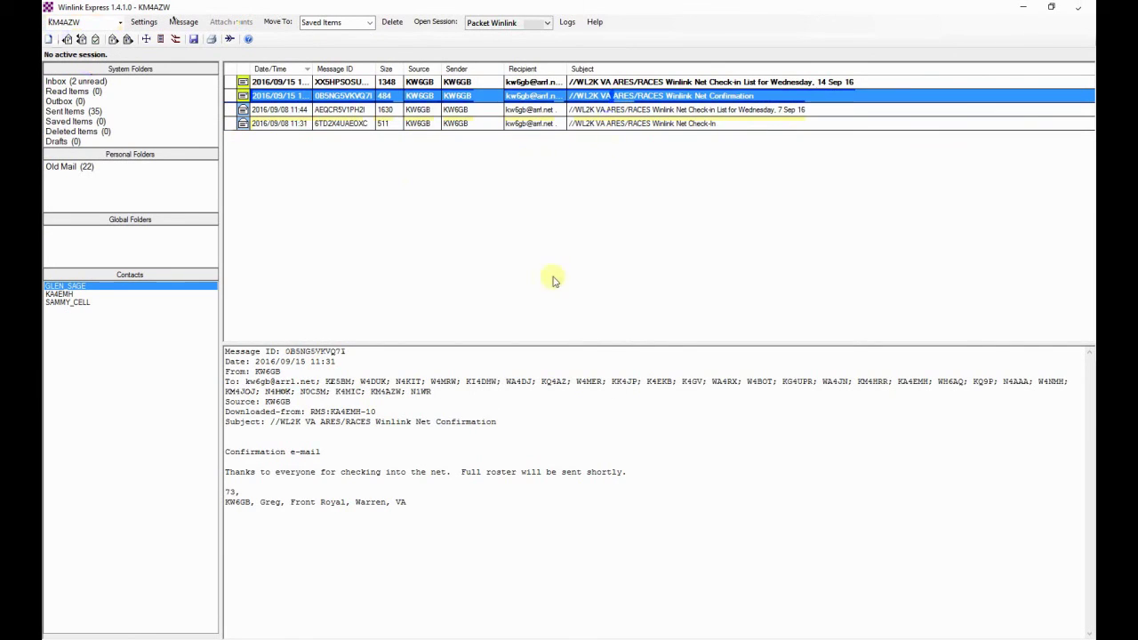
left_click(625, 85)
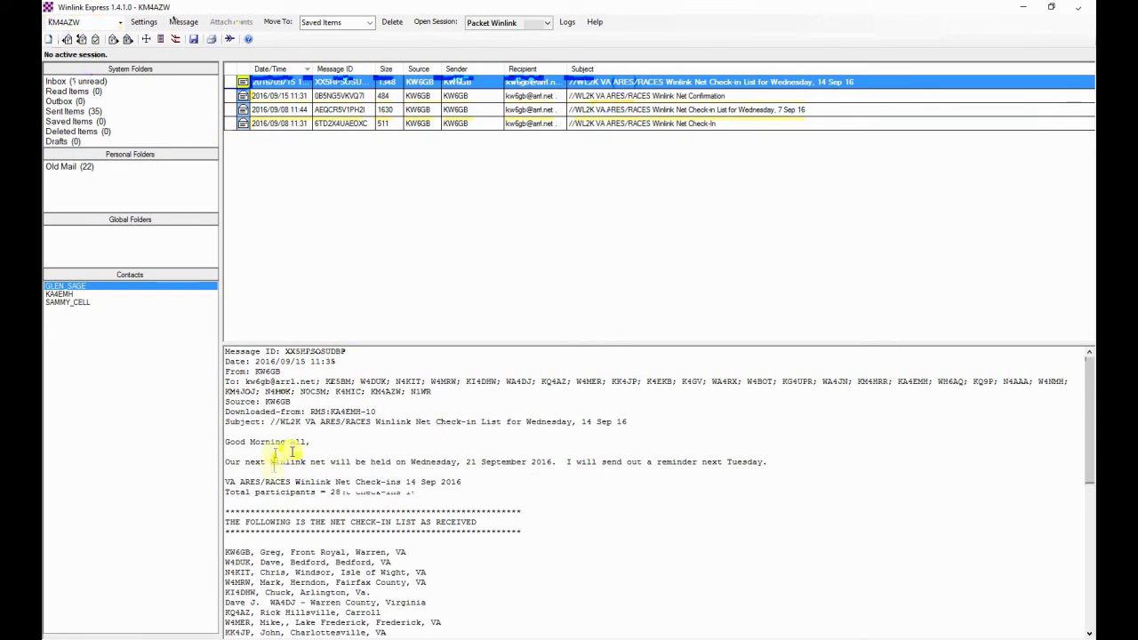